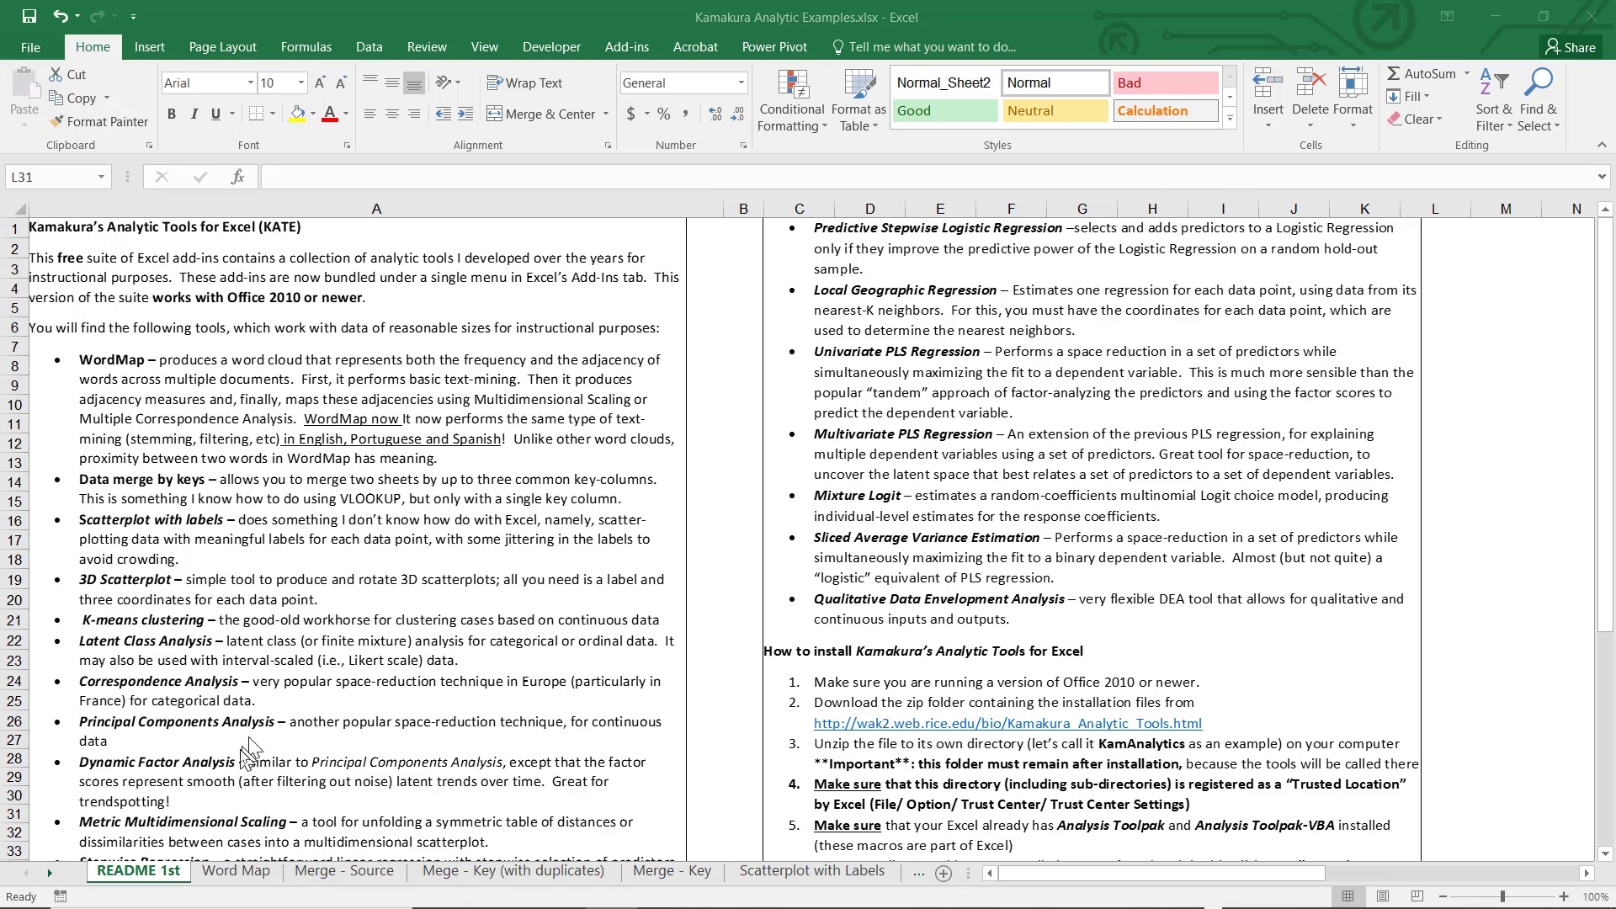
Step: Open the Predictive Stepwise Lin Reg example worksheet
click(51, 872)
click(50, 873)
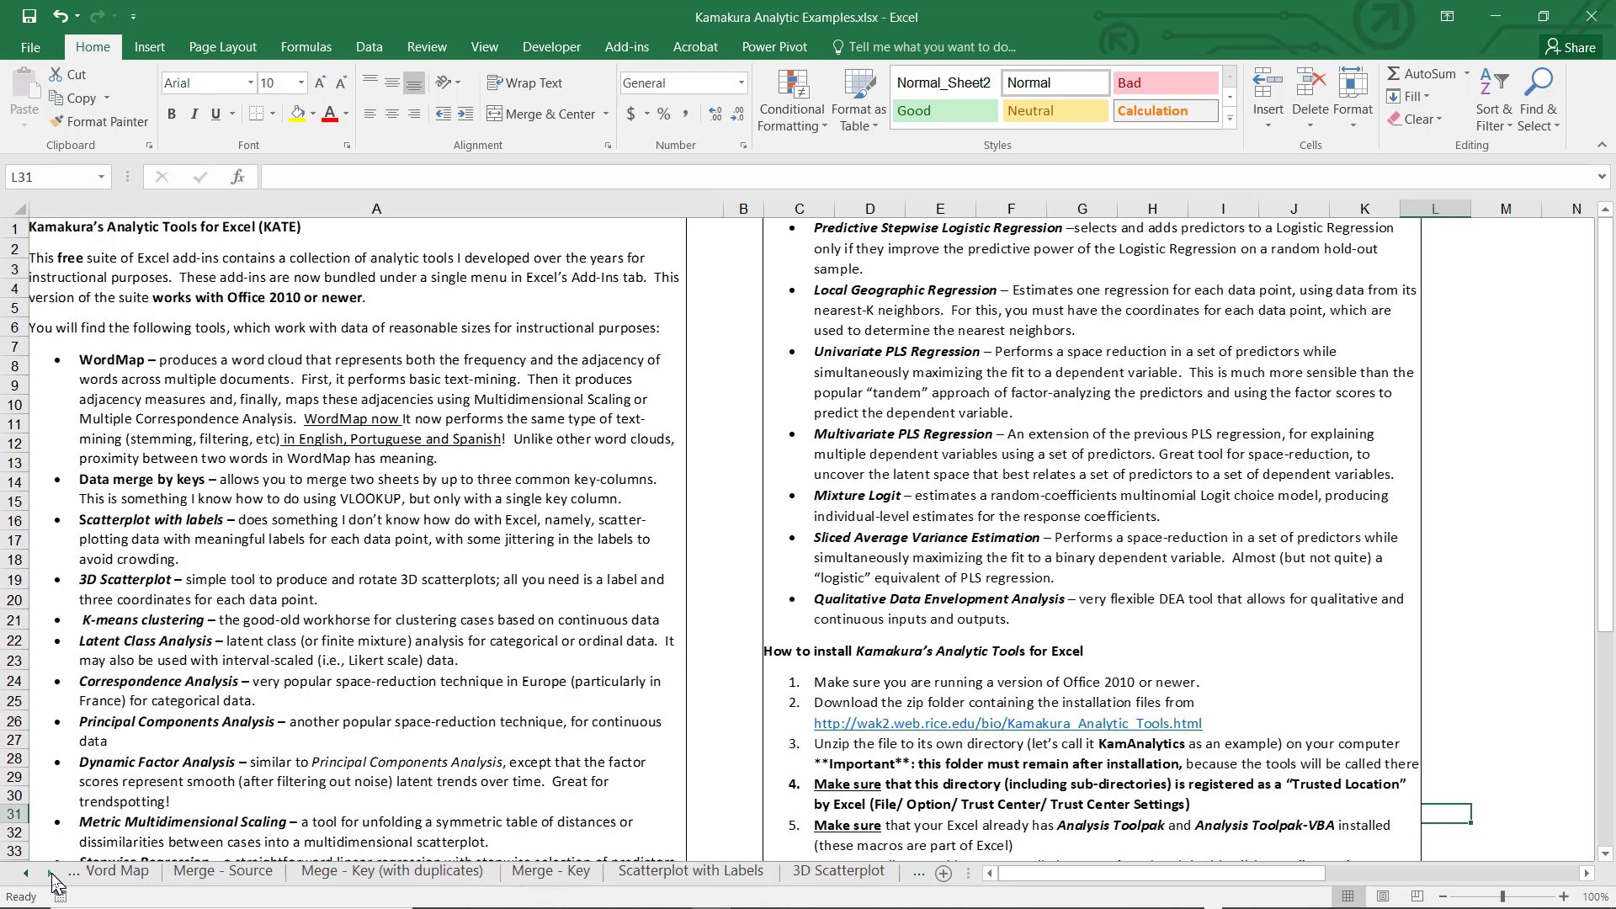
click(50, 873)
click(51, 876)
click(51, 876)
click(52, 876)
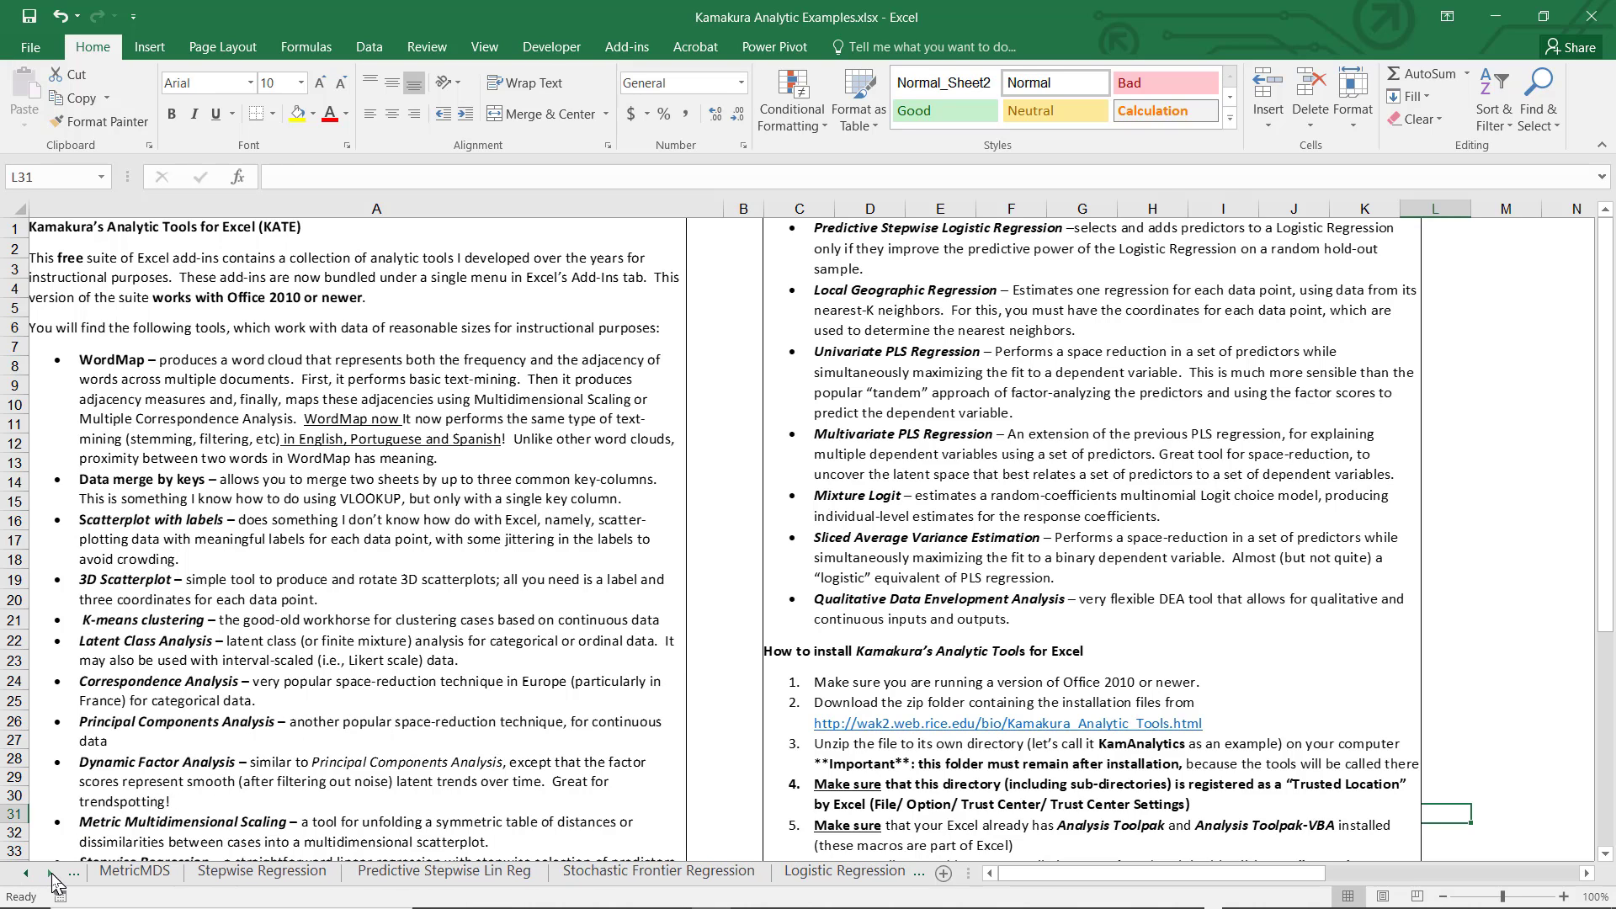
click(51, 876)
click(51, 876)
click(51, 876)
click(52, 875)
click(513, 875)
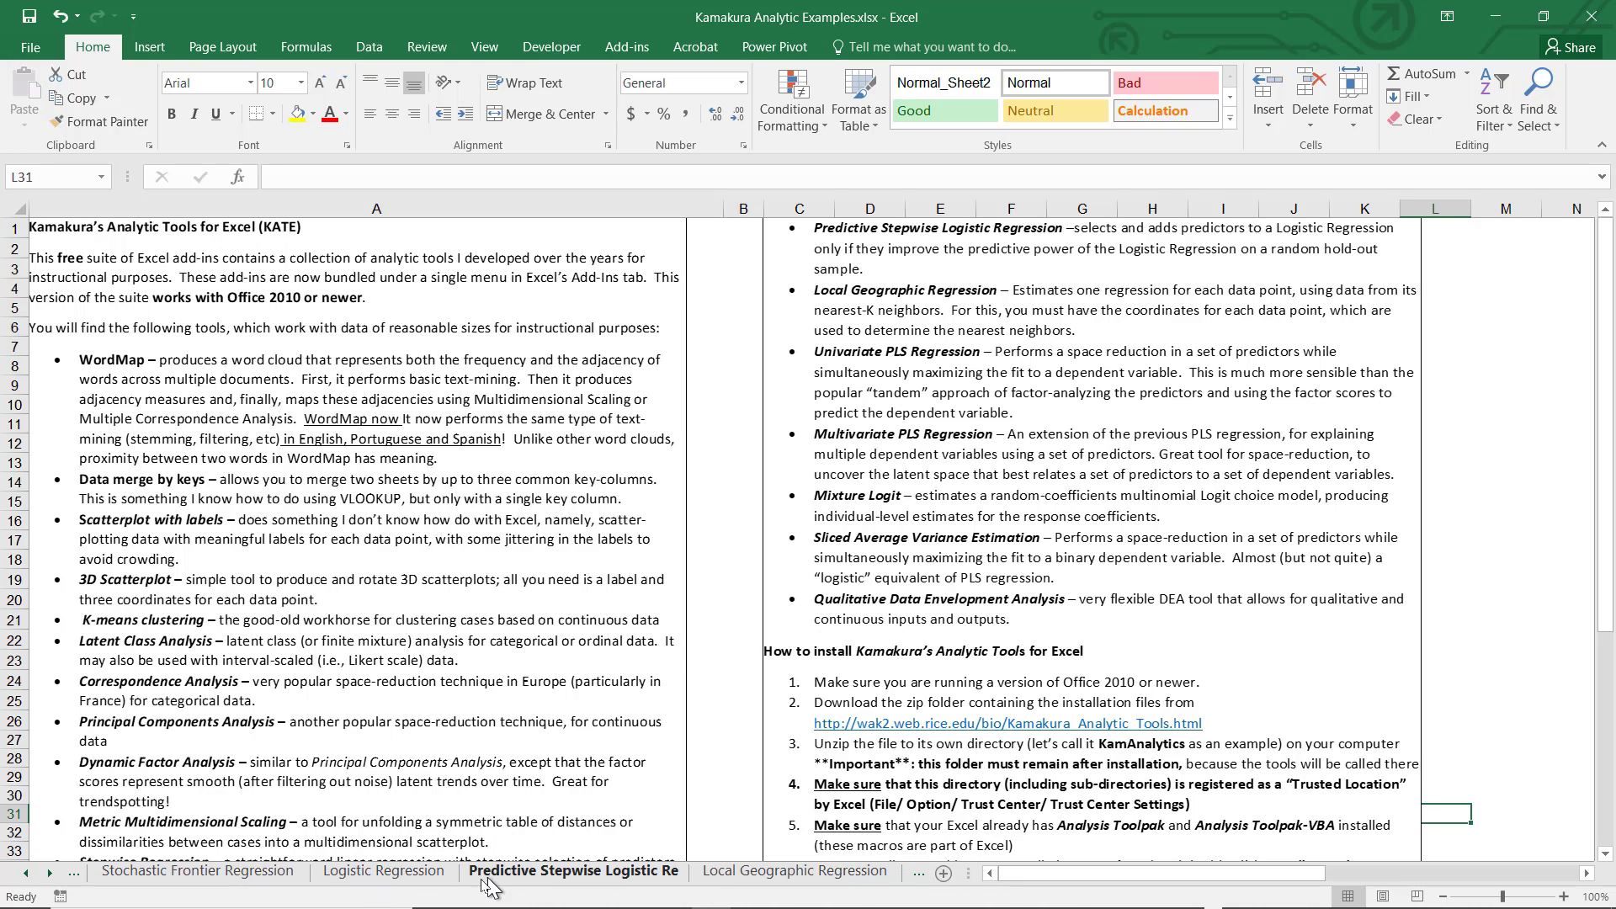
scroll(378, 875, up, 2)
click(358, 875)
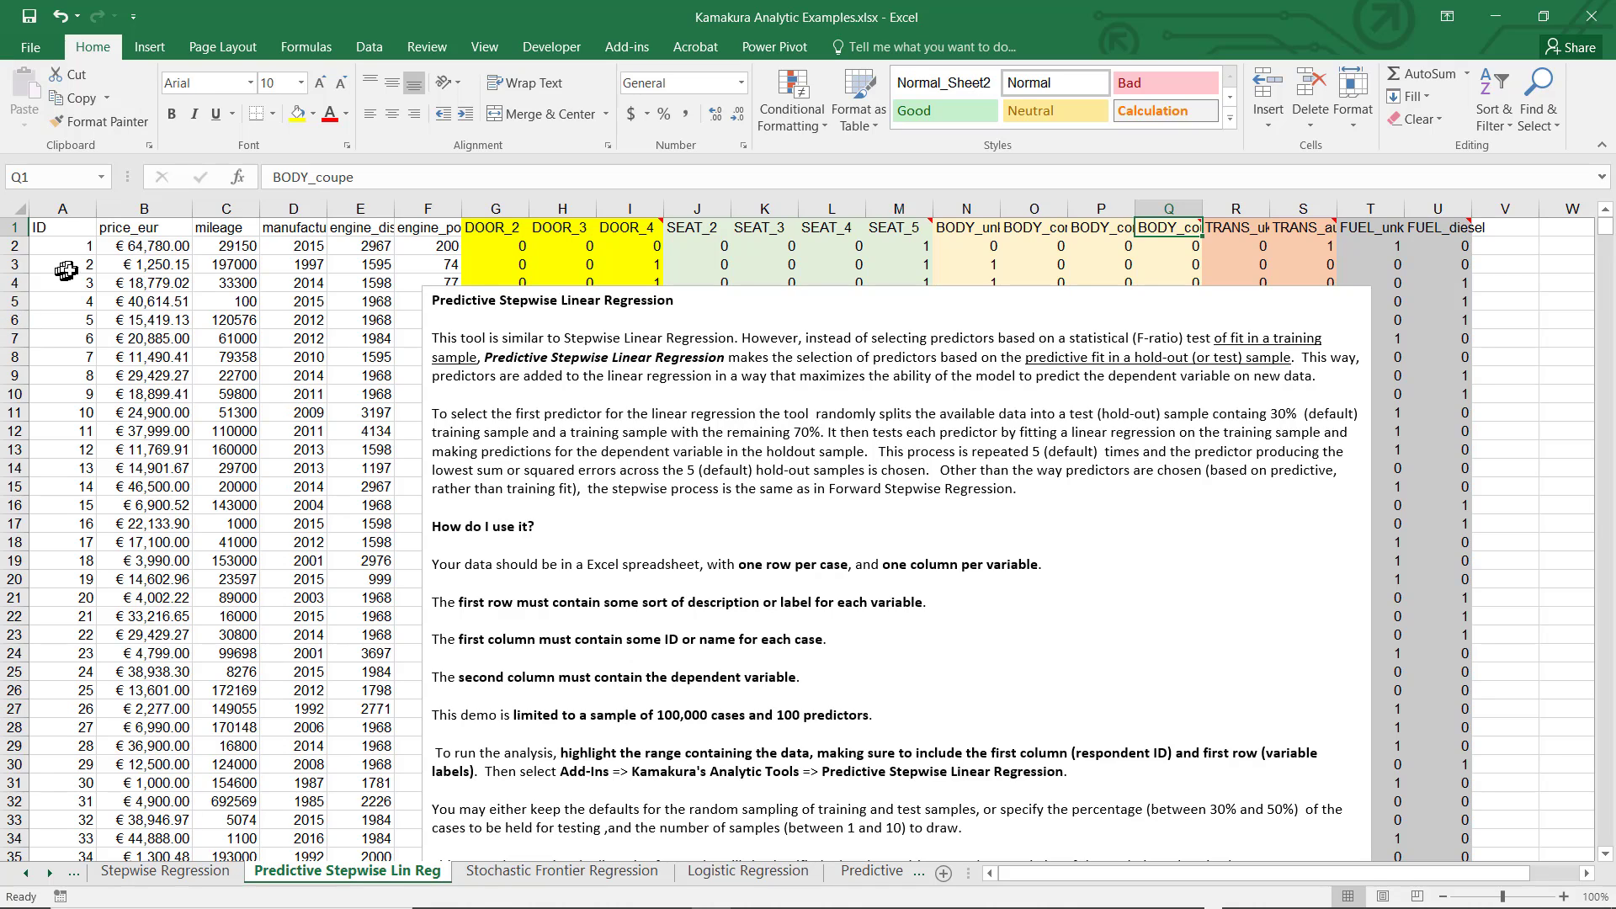
Step: Examine the dependent variable price_eur and the mileage, manufacture year, engine displacement and engine power predictor columns
click(118, 246)
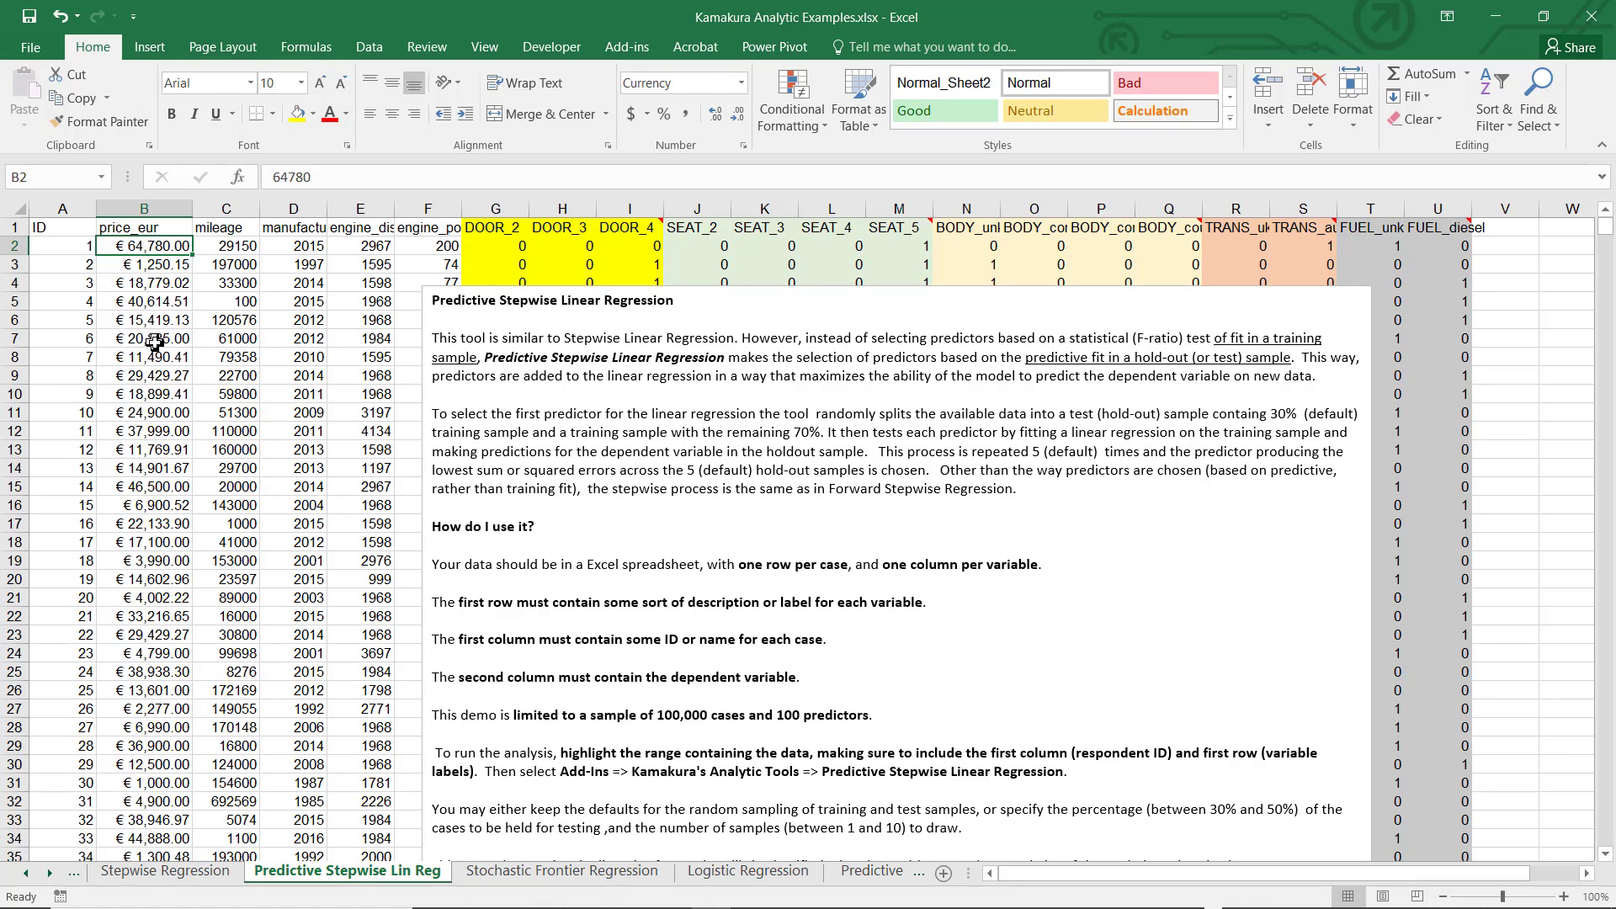
click(228, 263)
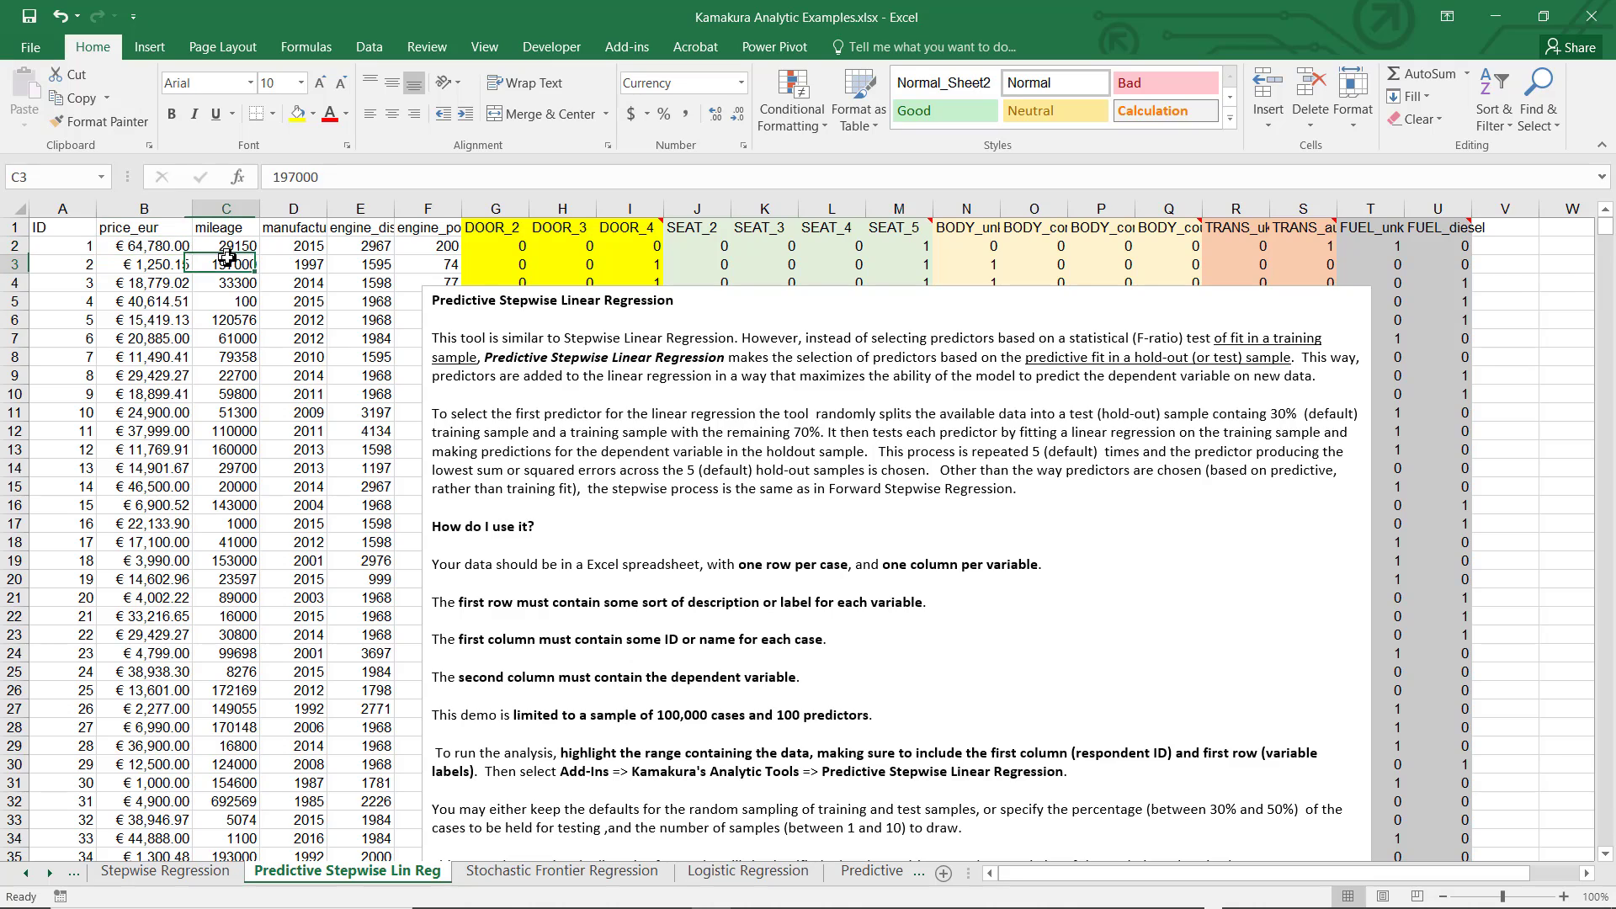
click(299, 246)
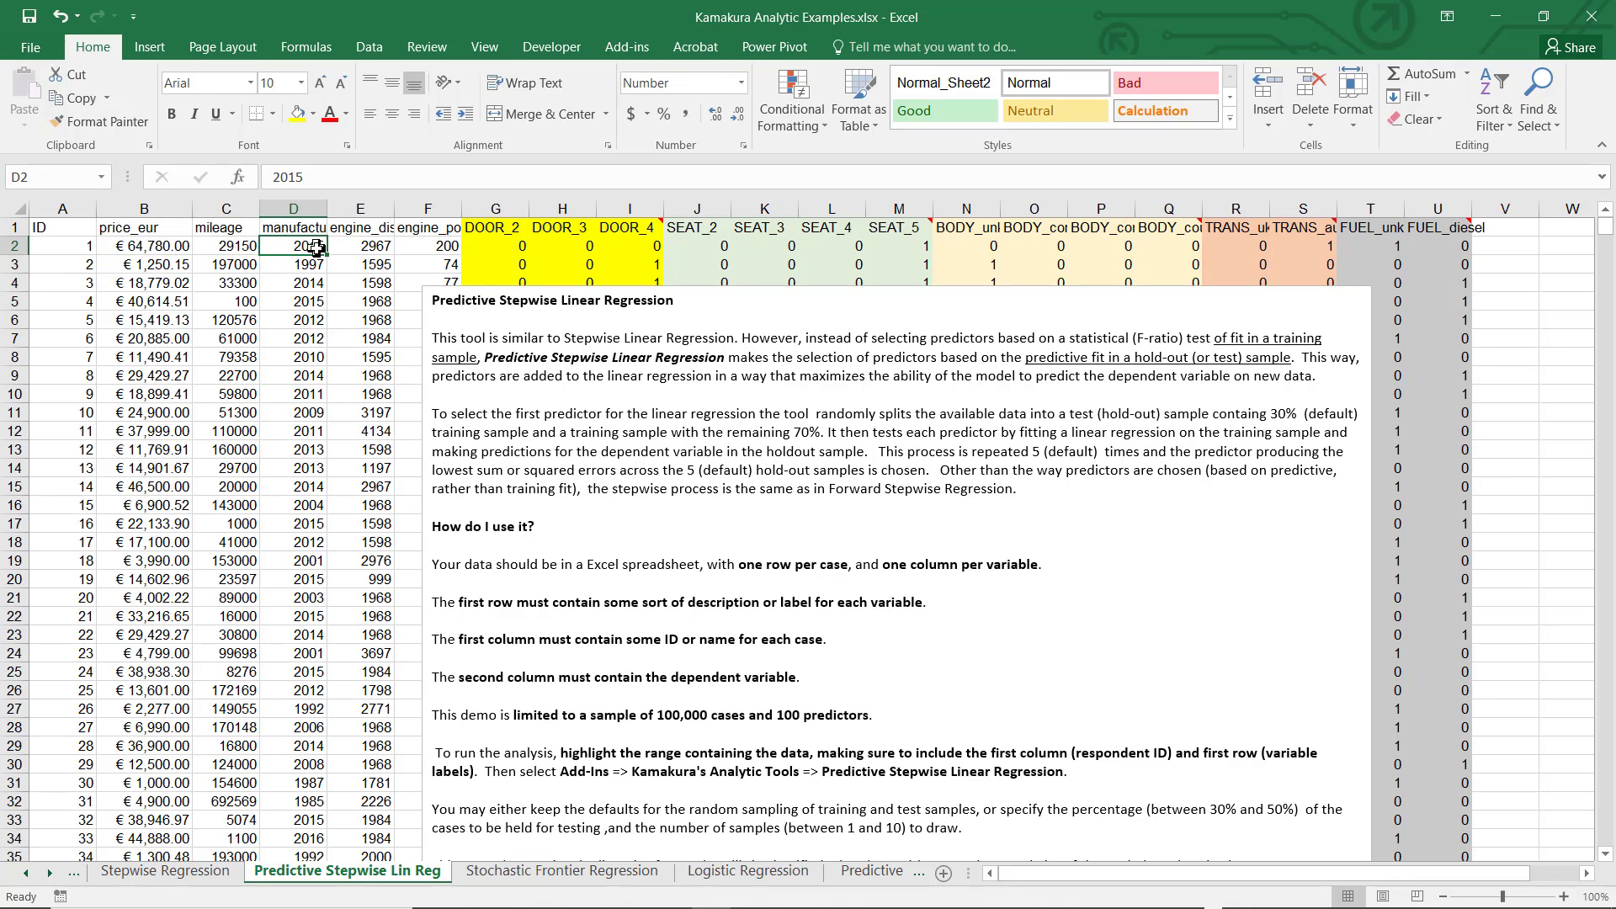
click(383, 246)
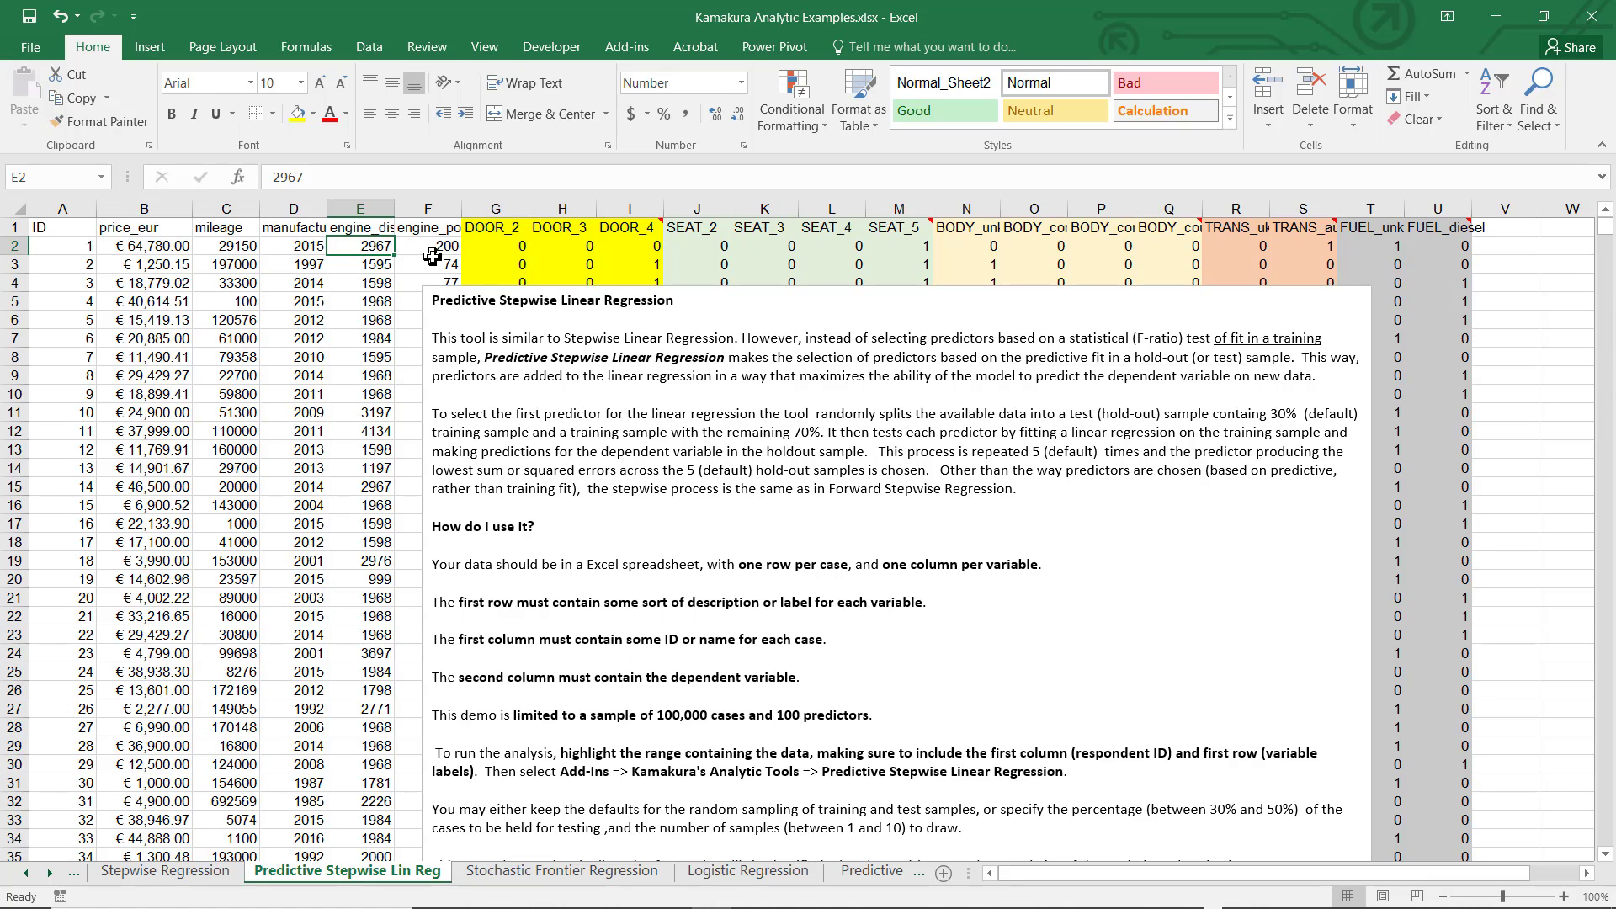
click(437, 244)
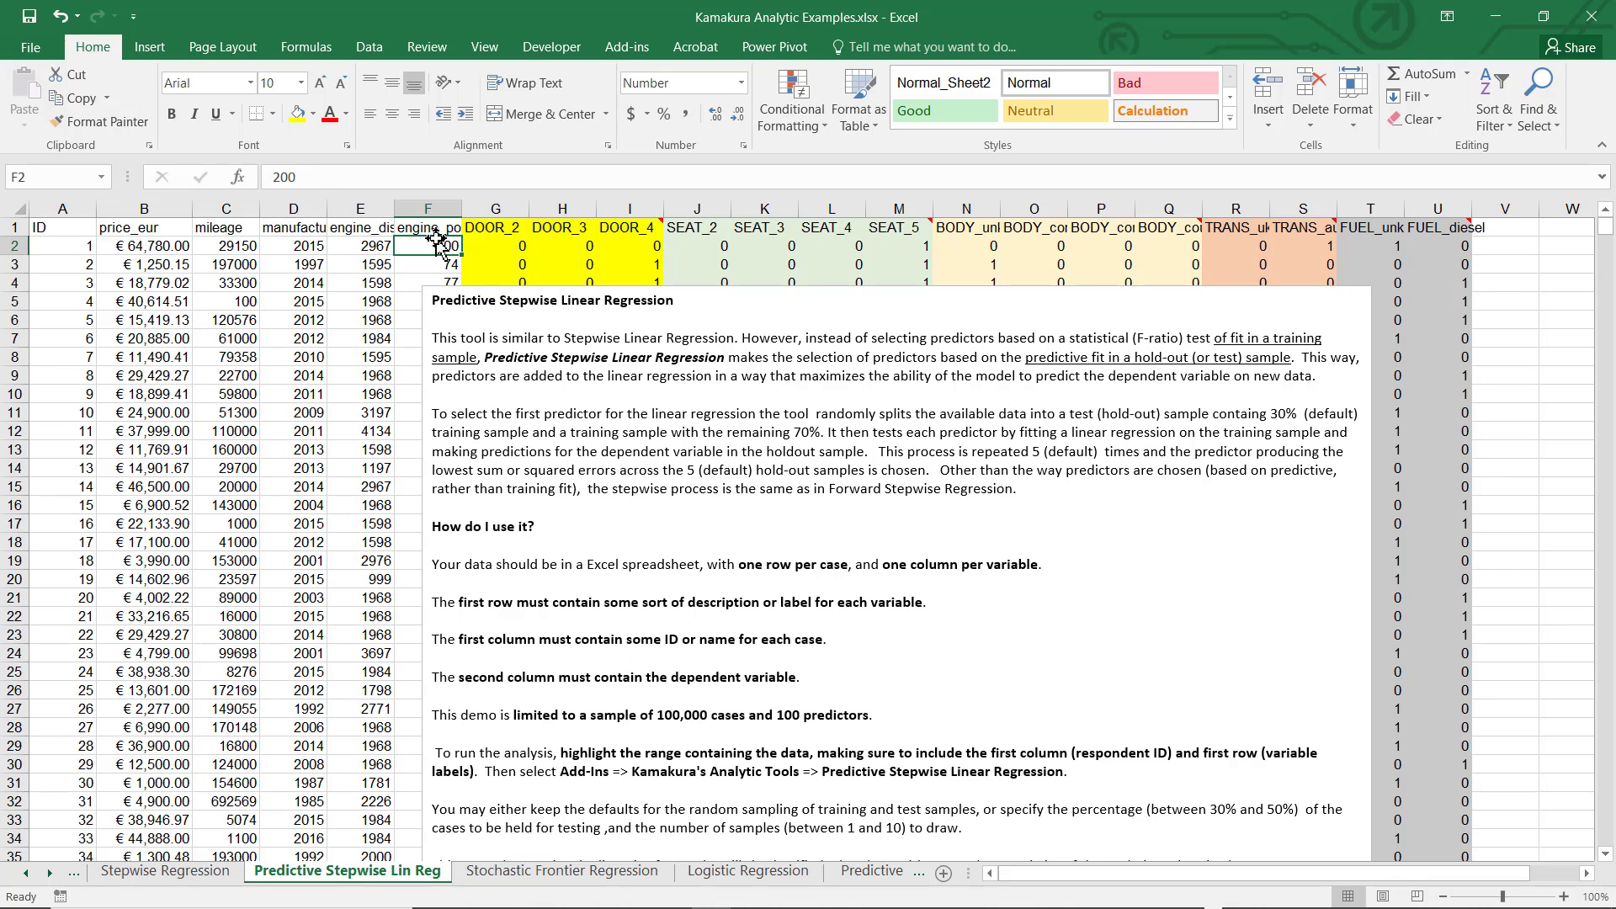
Step: Start Kamakura's Predictive Stepwise Linear Regression tool and accept $A$1:$U$15001 as the data range to analyze
click(631, 51)
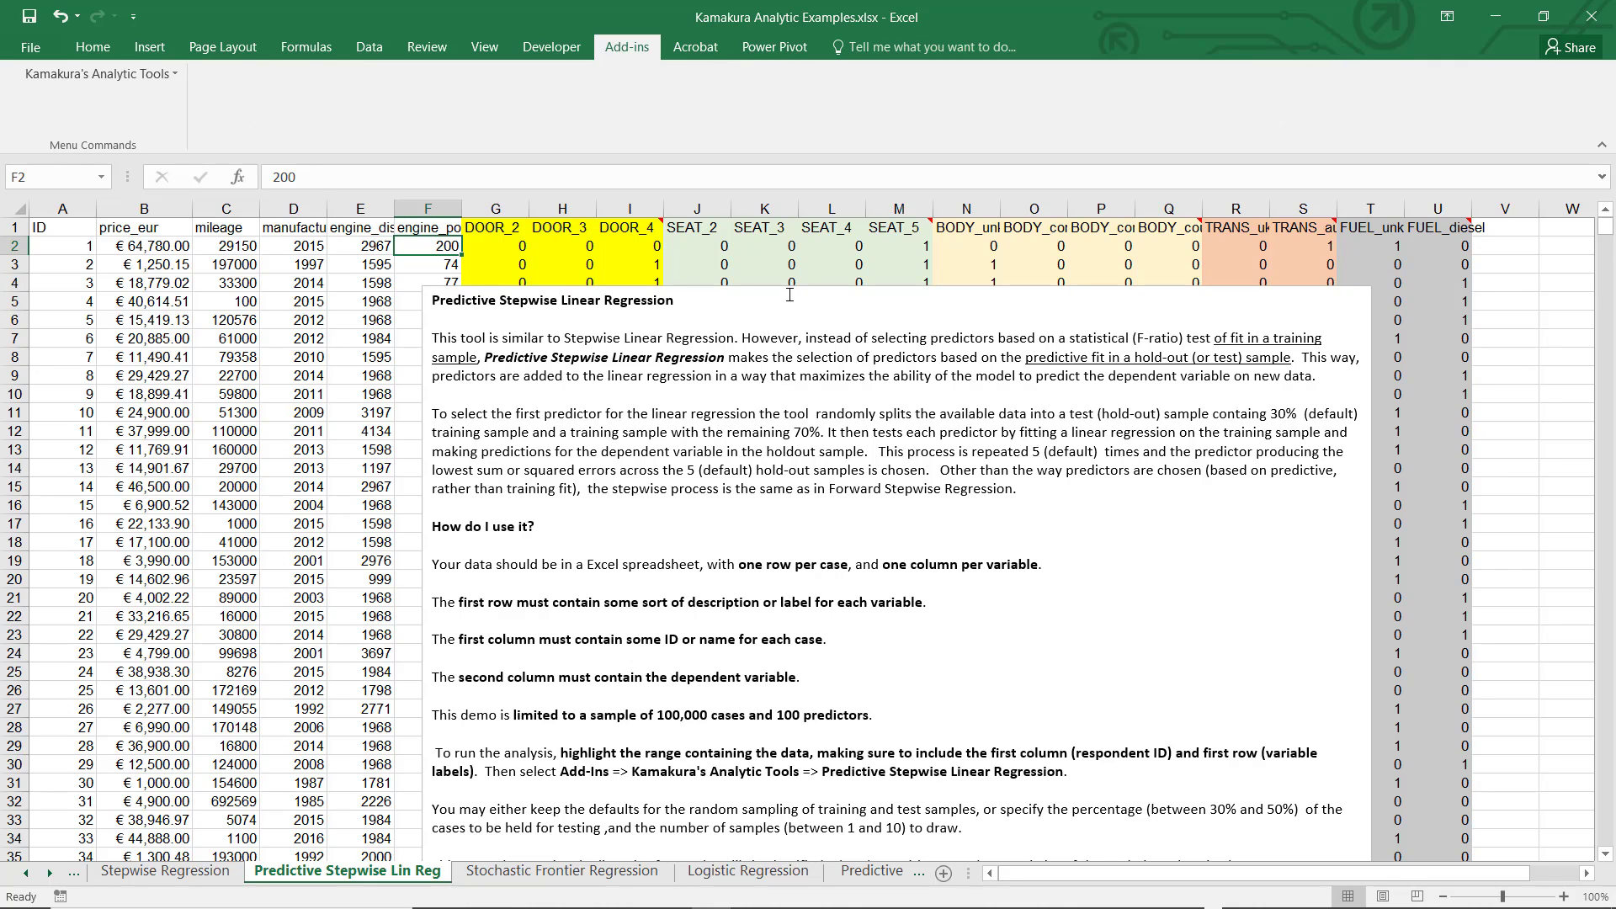
click(790, 296)
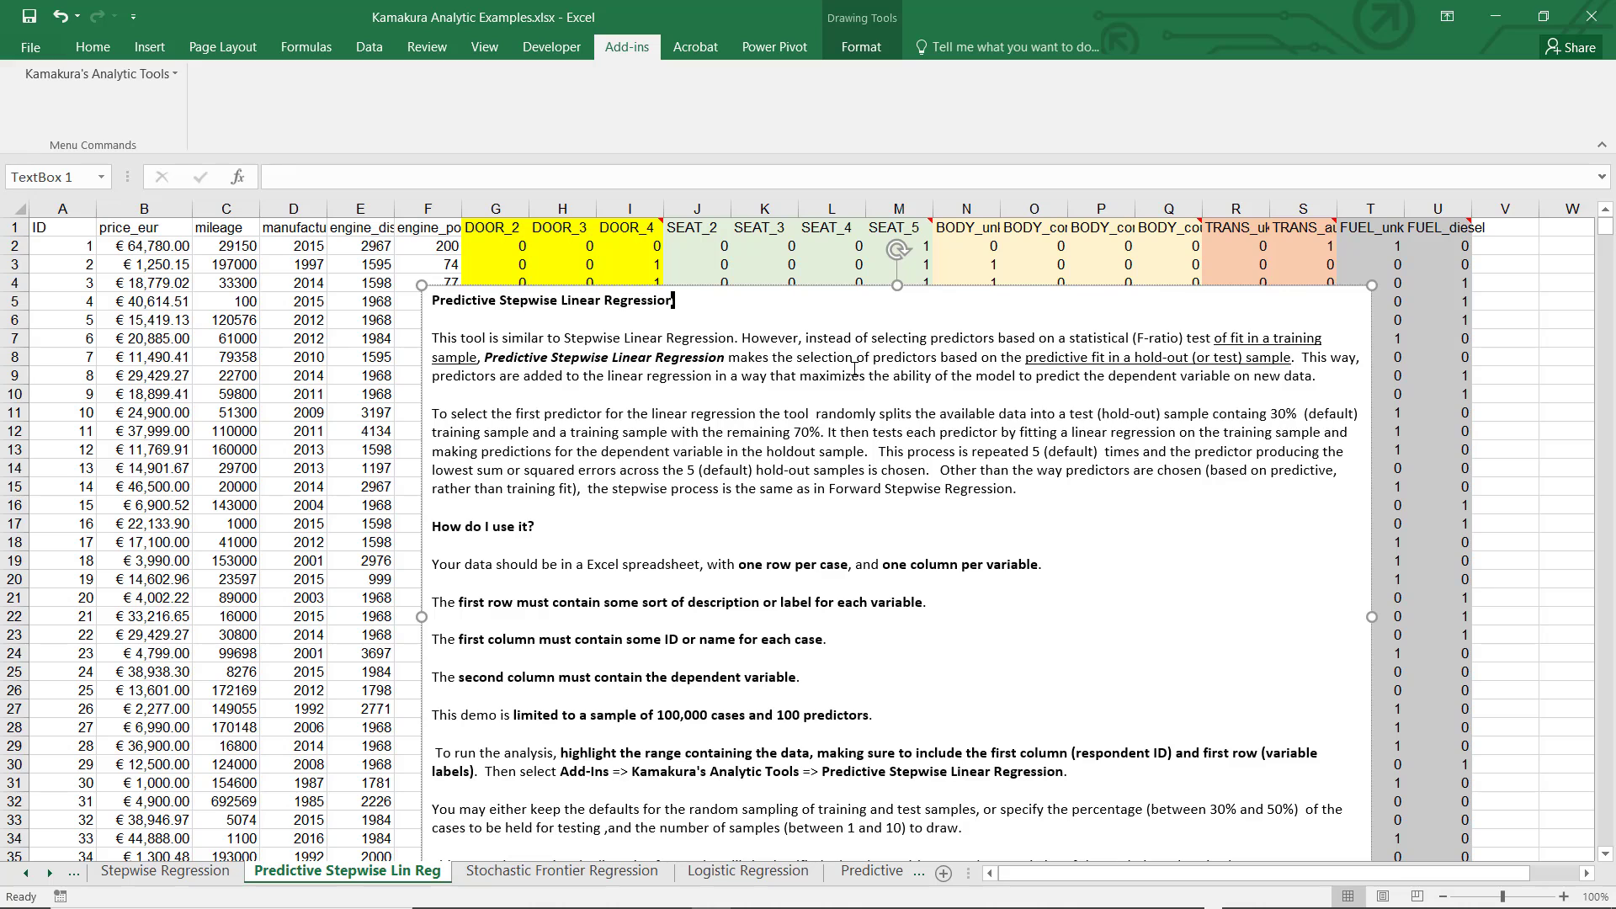
drag(857, 283, 900, 131)
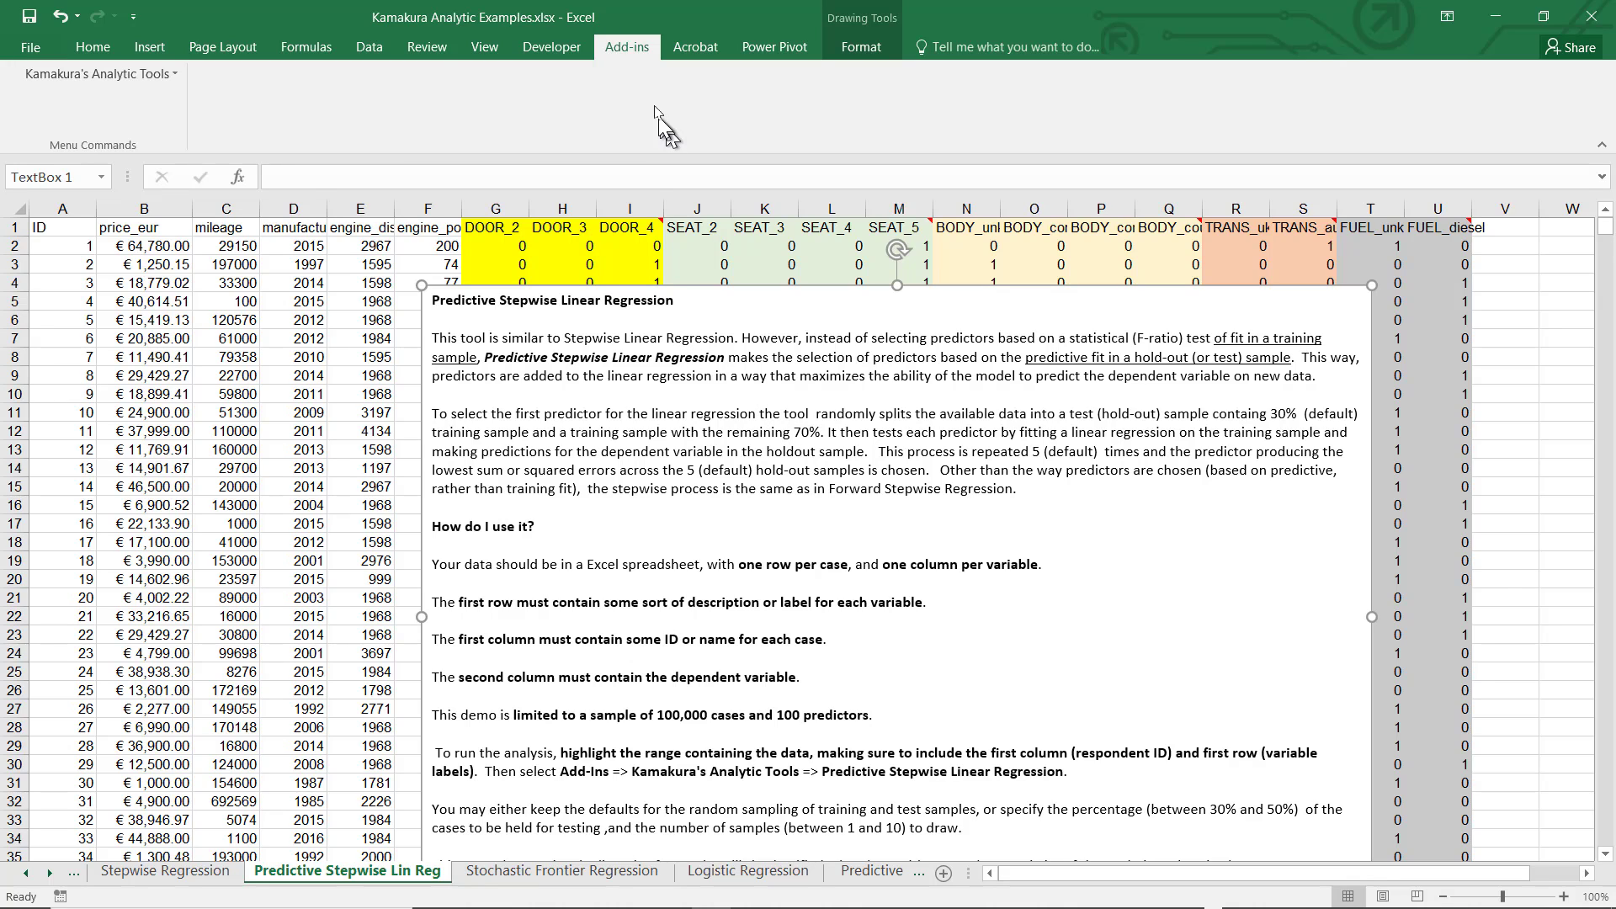
click(123, 75)
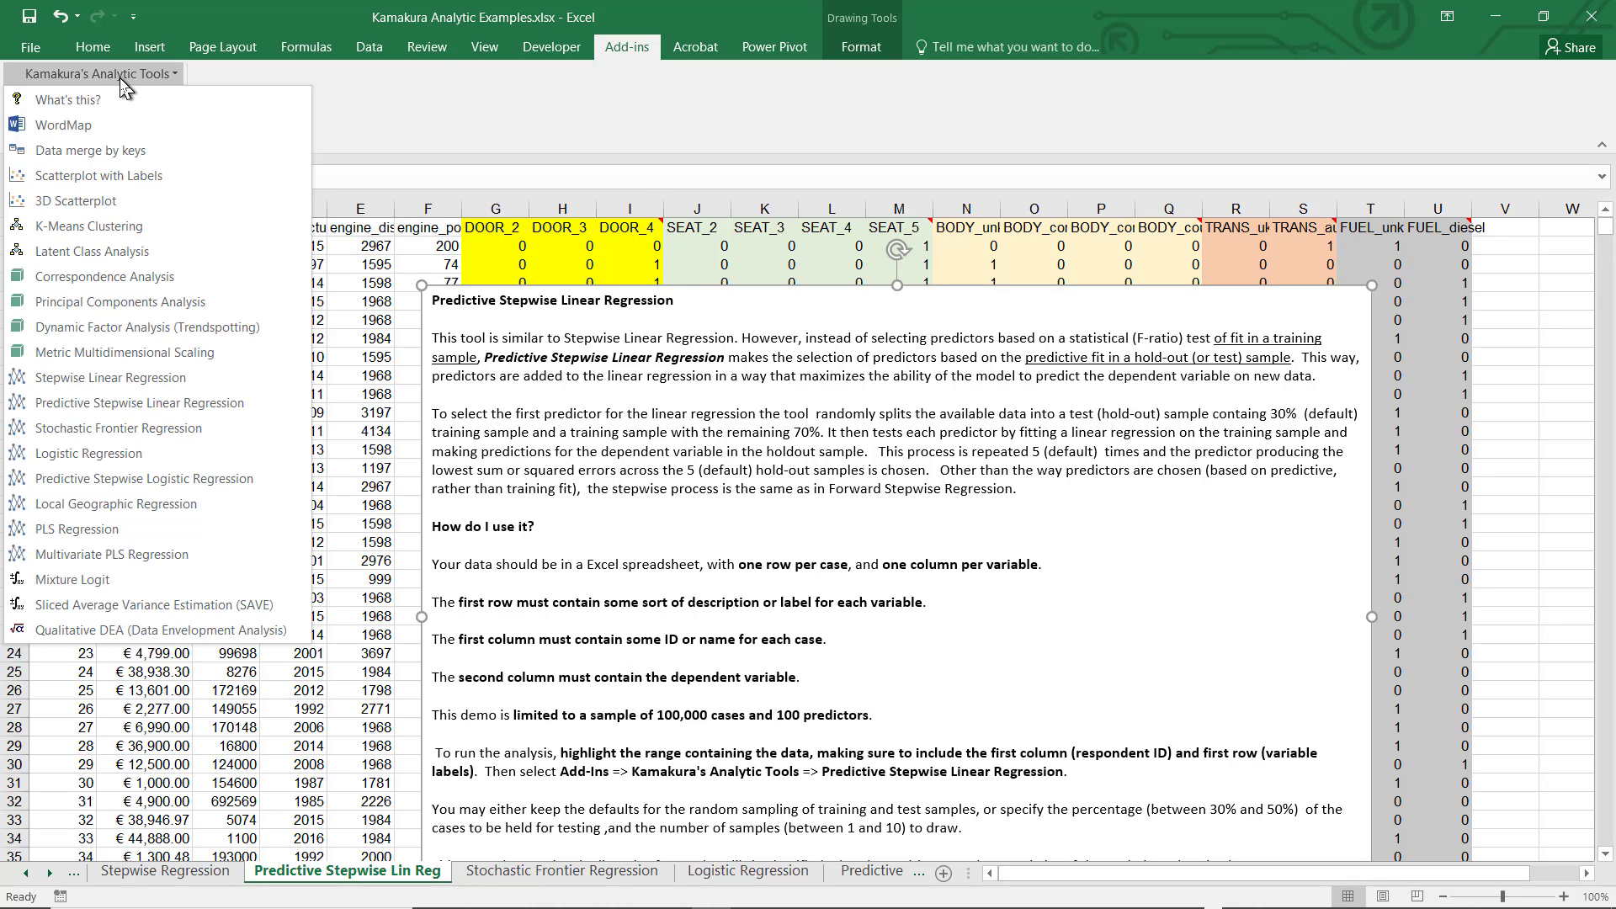
click(126, 404)
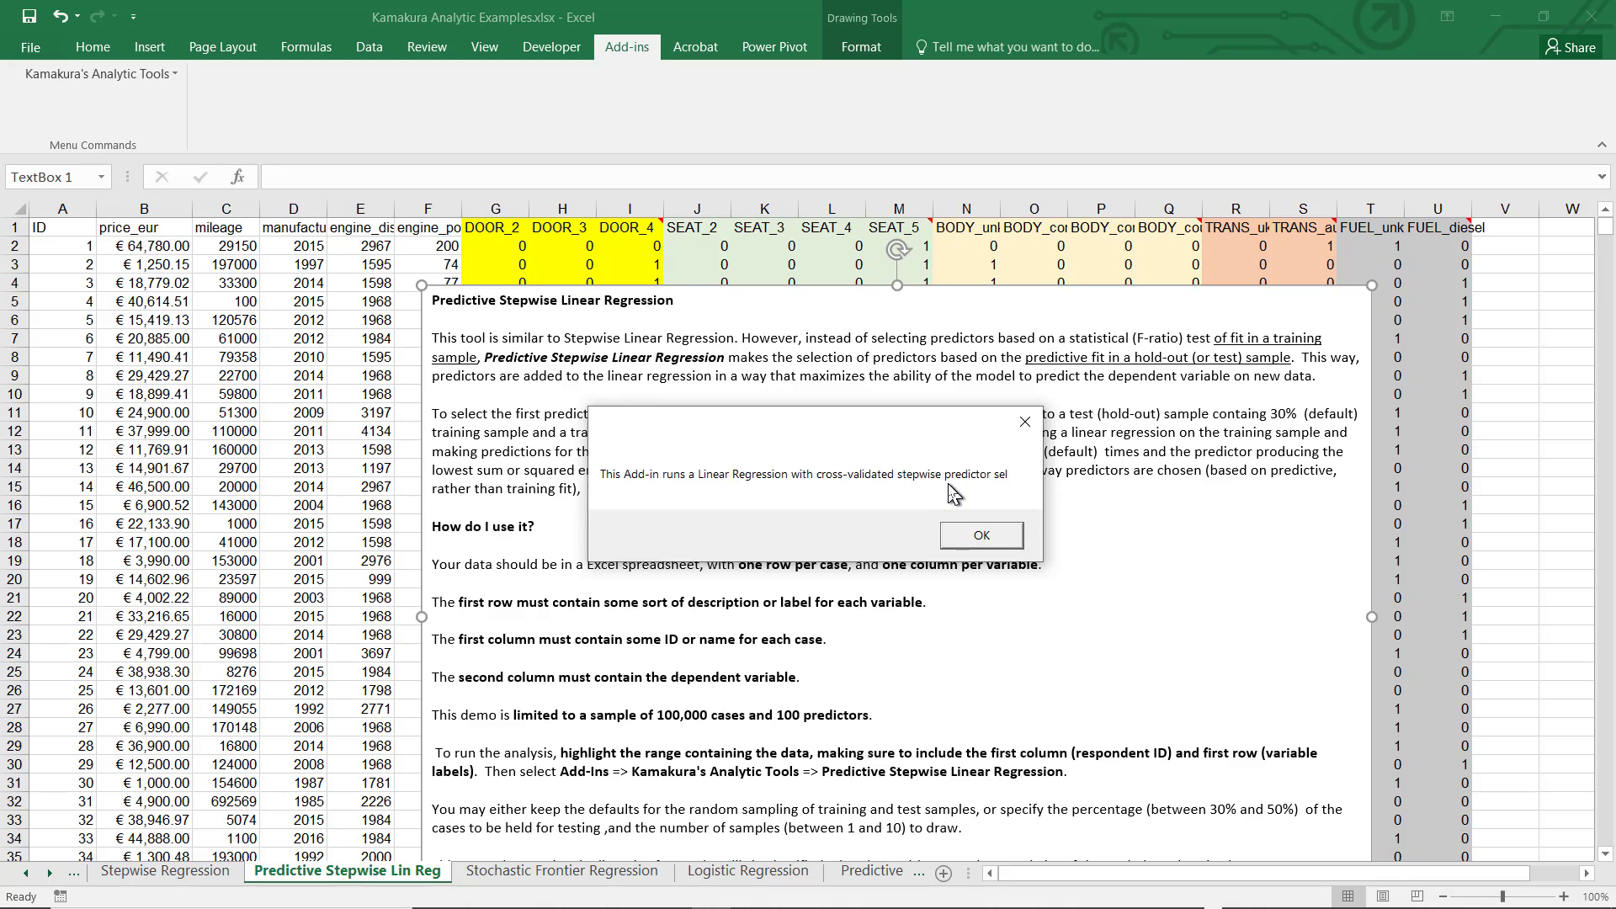
click(983, 531)
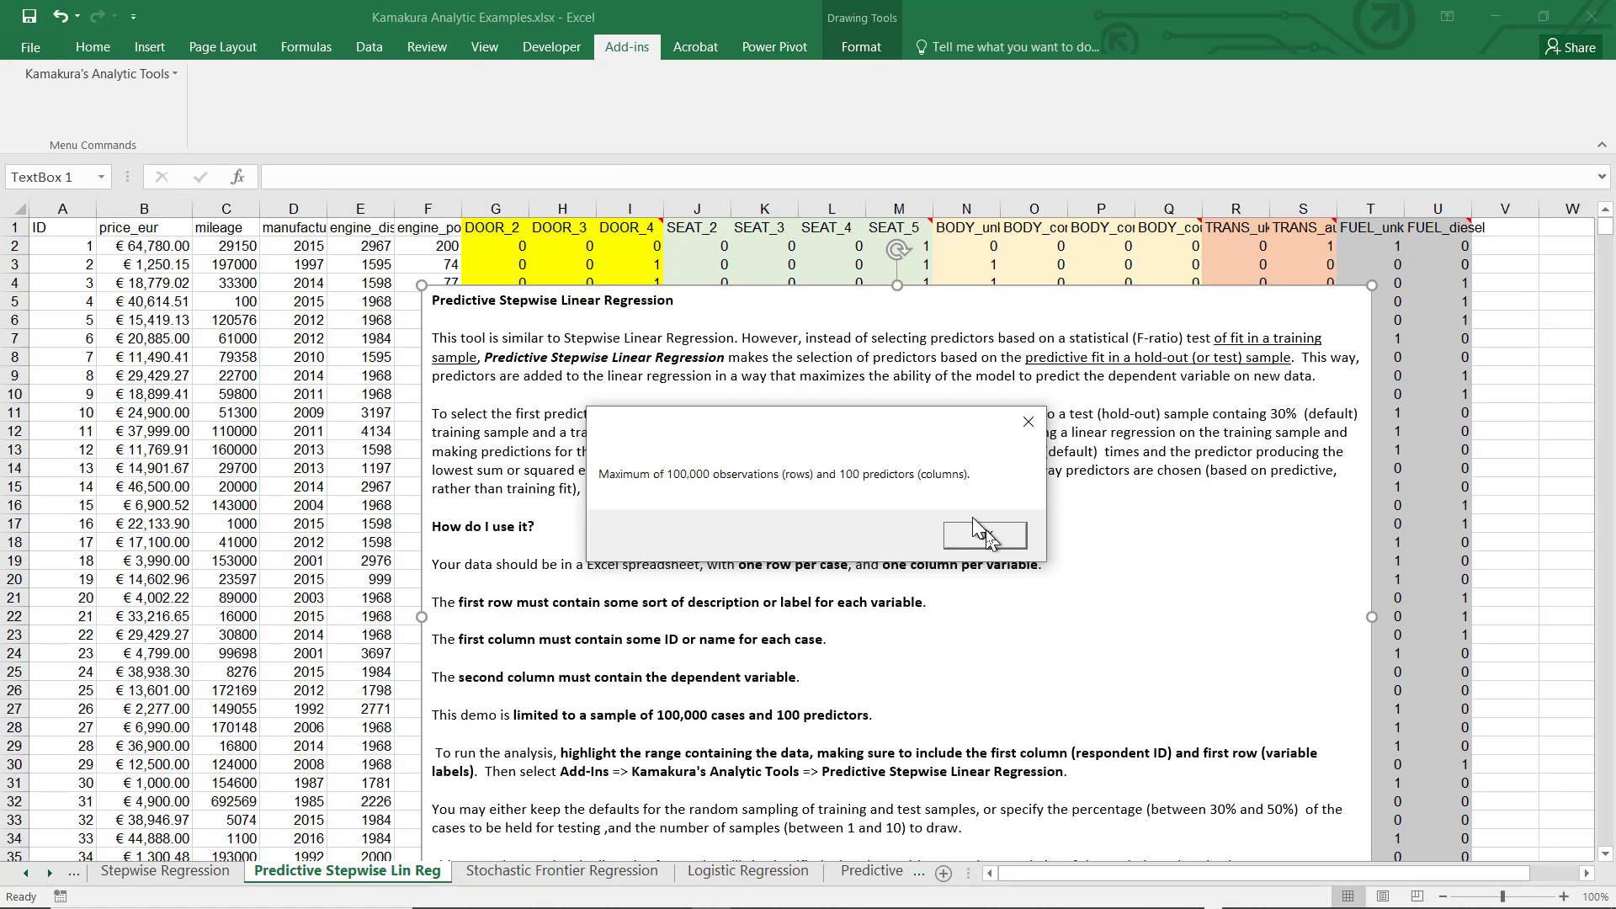
click(989, 534)
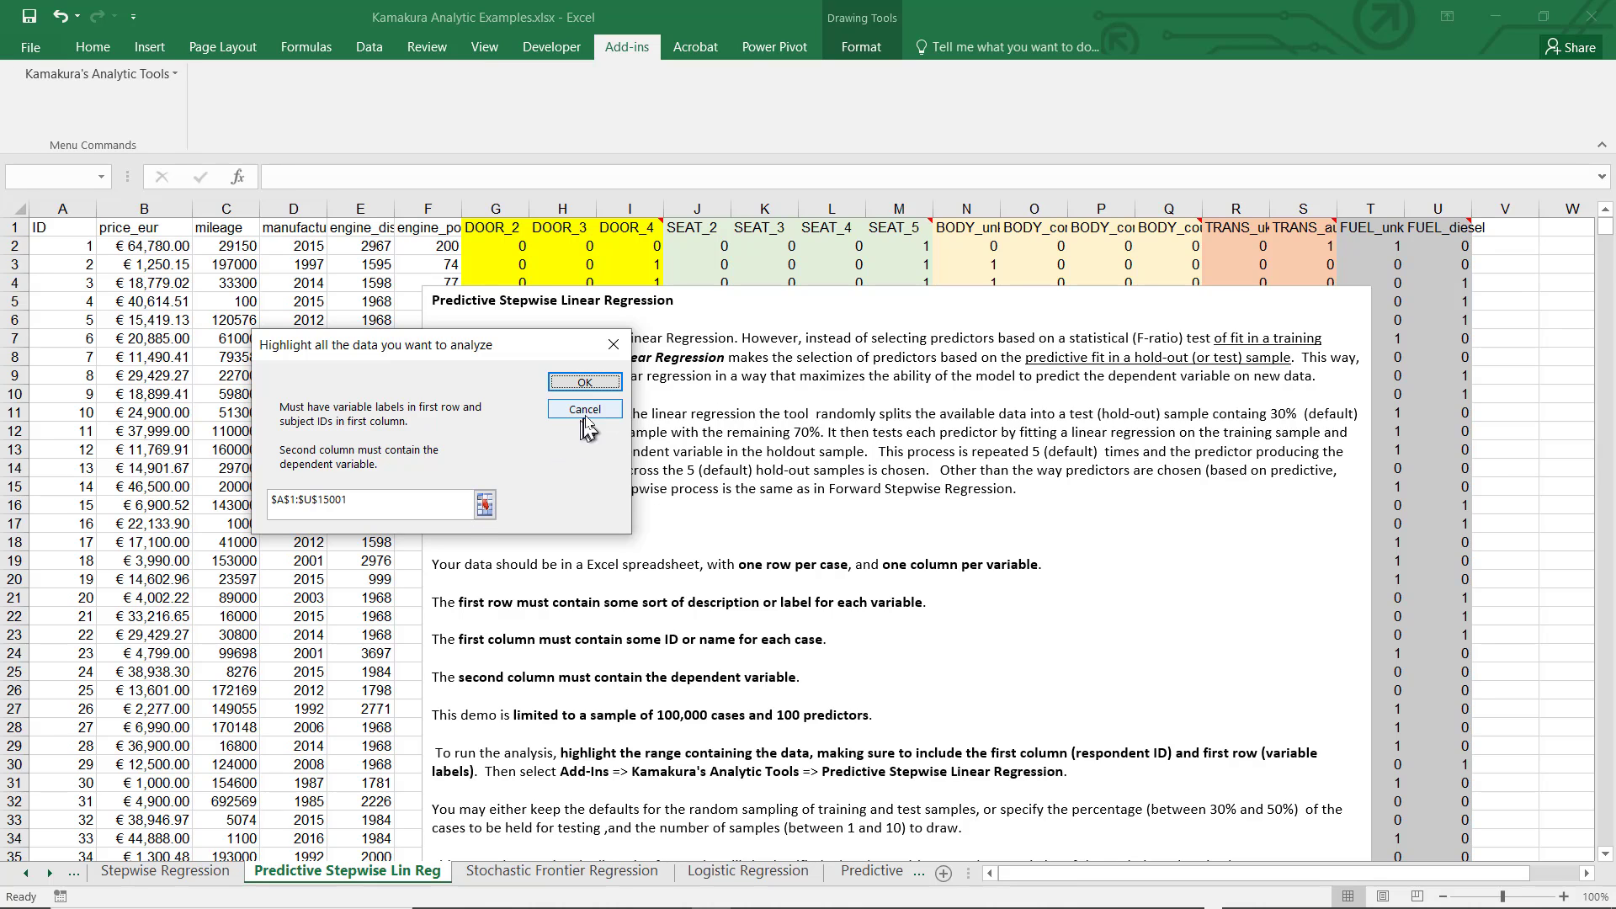
click(595, 382)
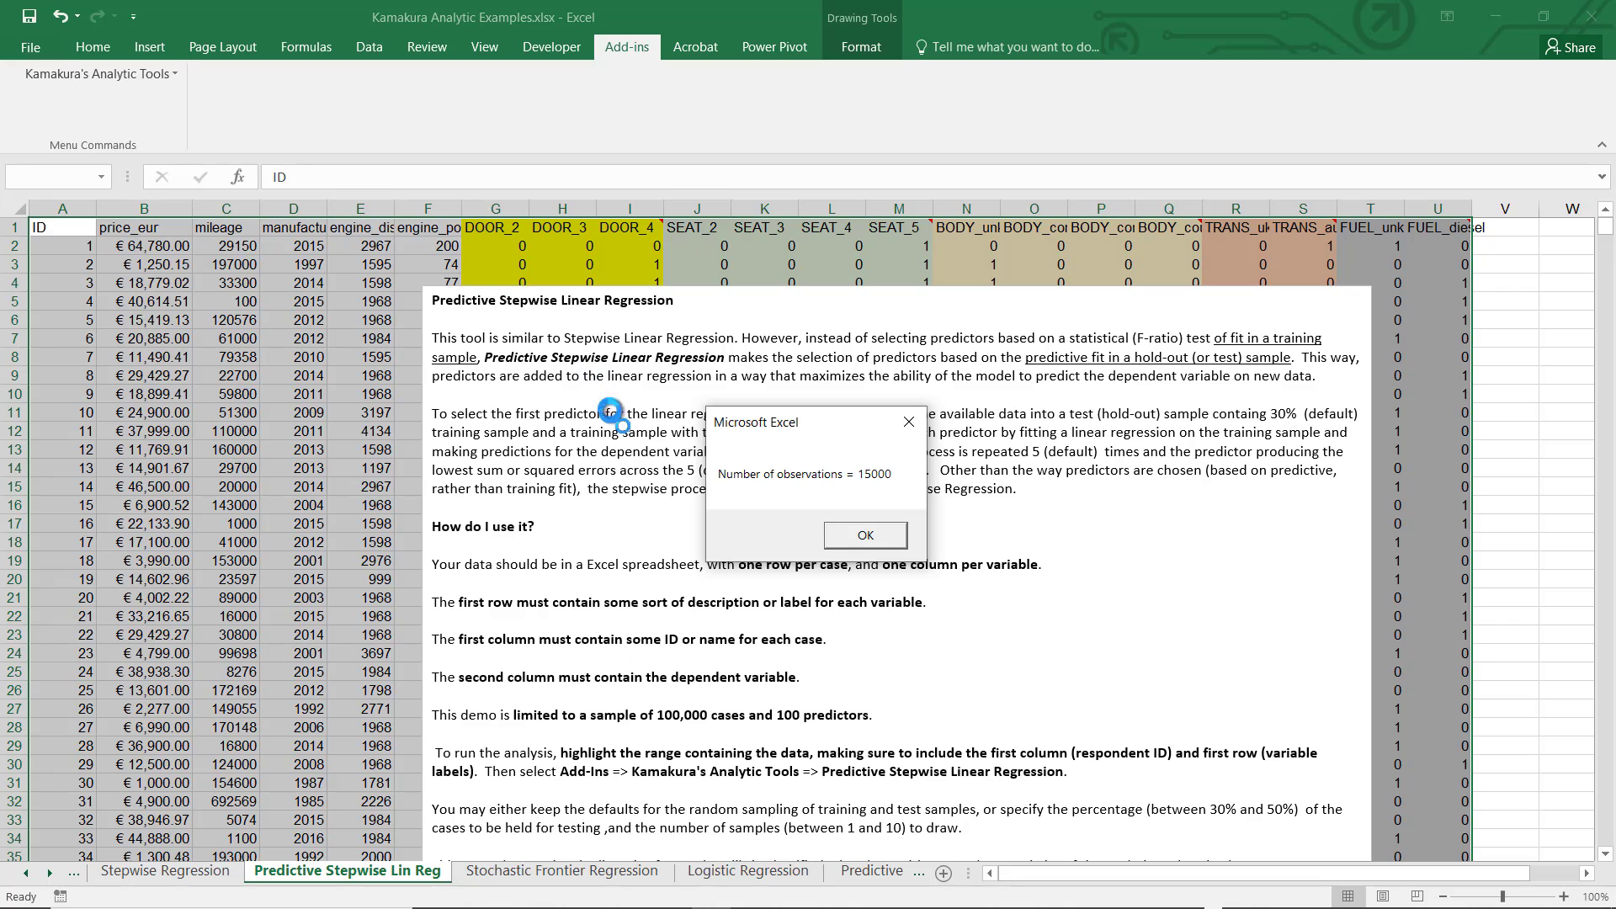
Step: Change the default holdout parameters to a 0.3 holdout proportion and 5 holdout samples, and run the regression
click(862, 537)
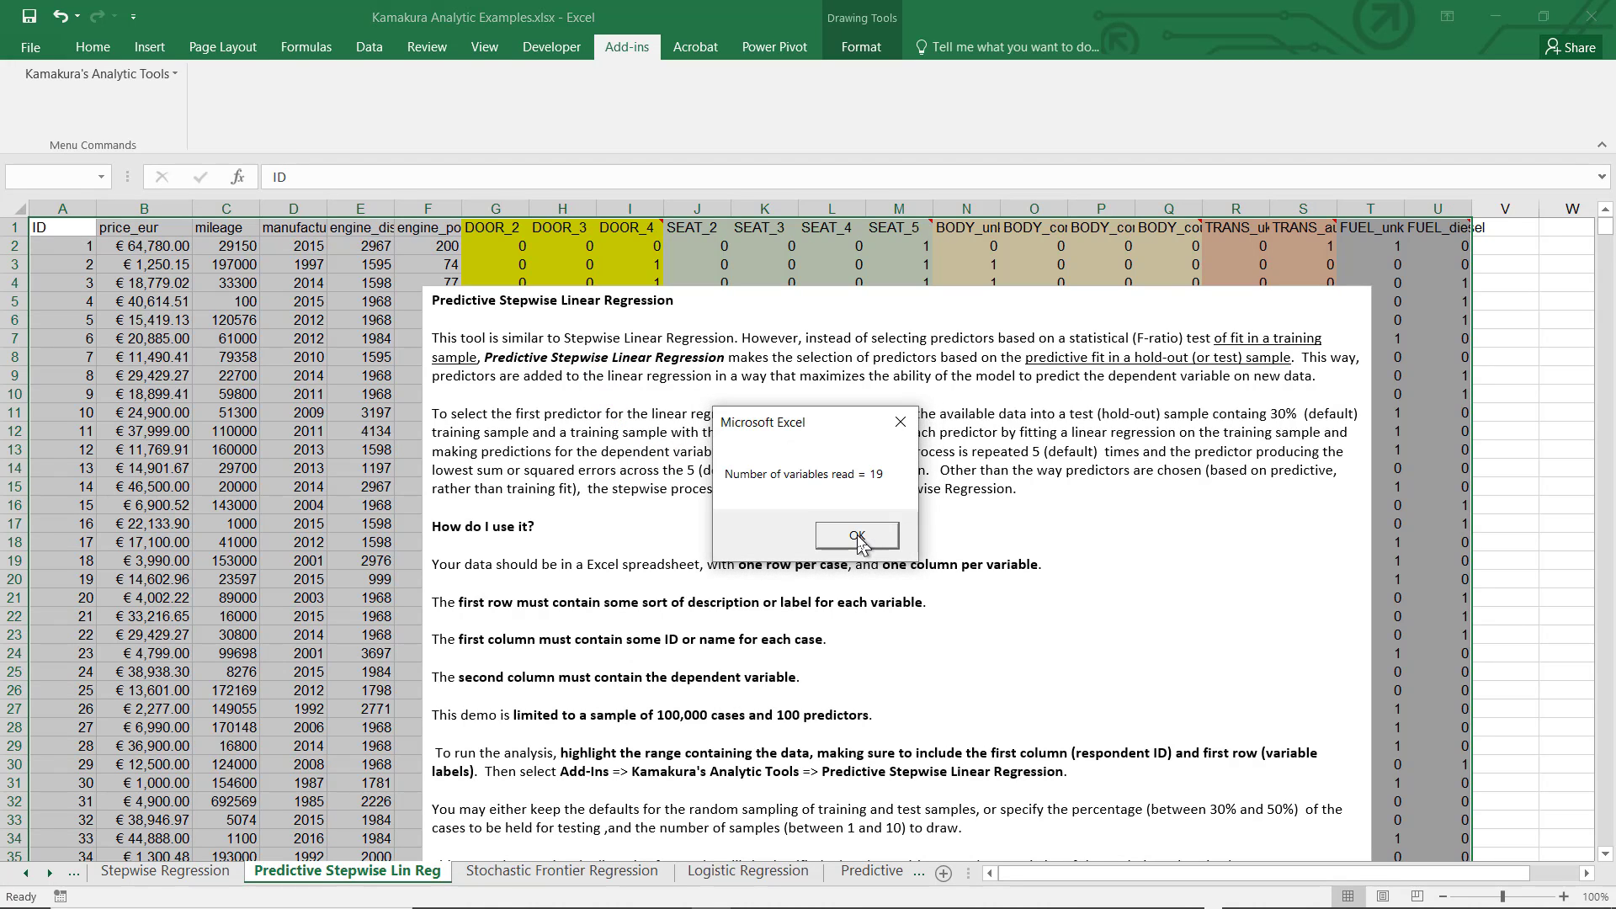
click(858, 543)
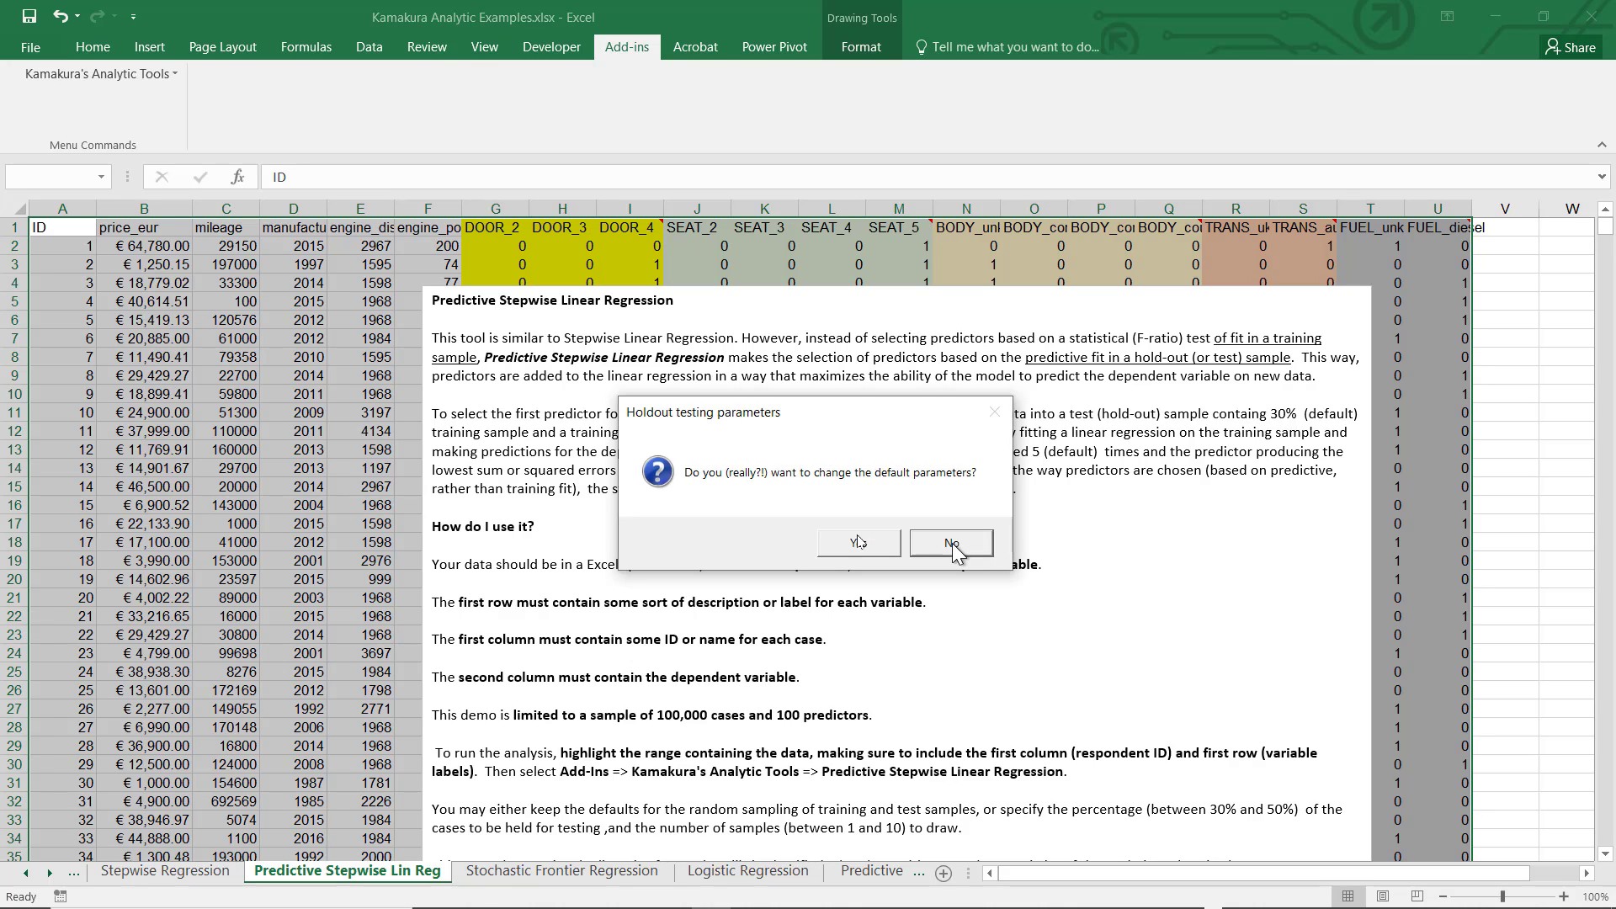
click(858, 545)
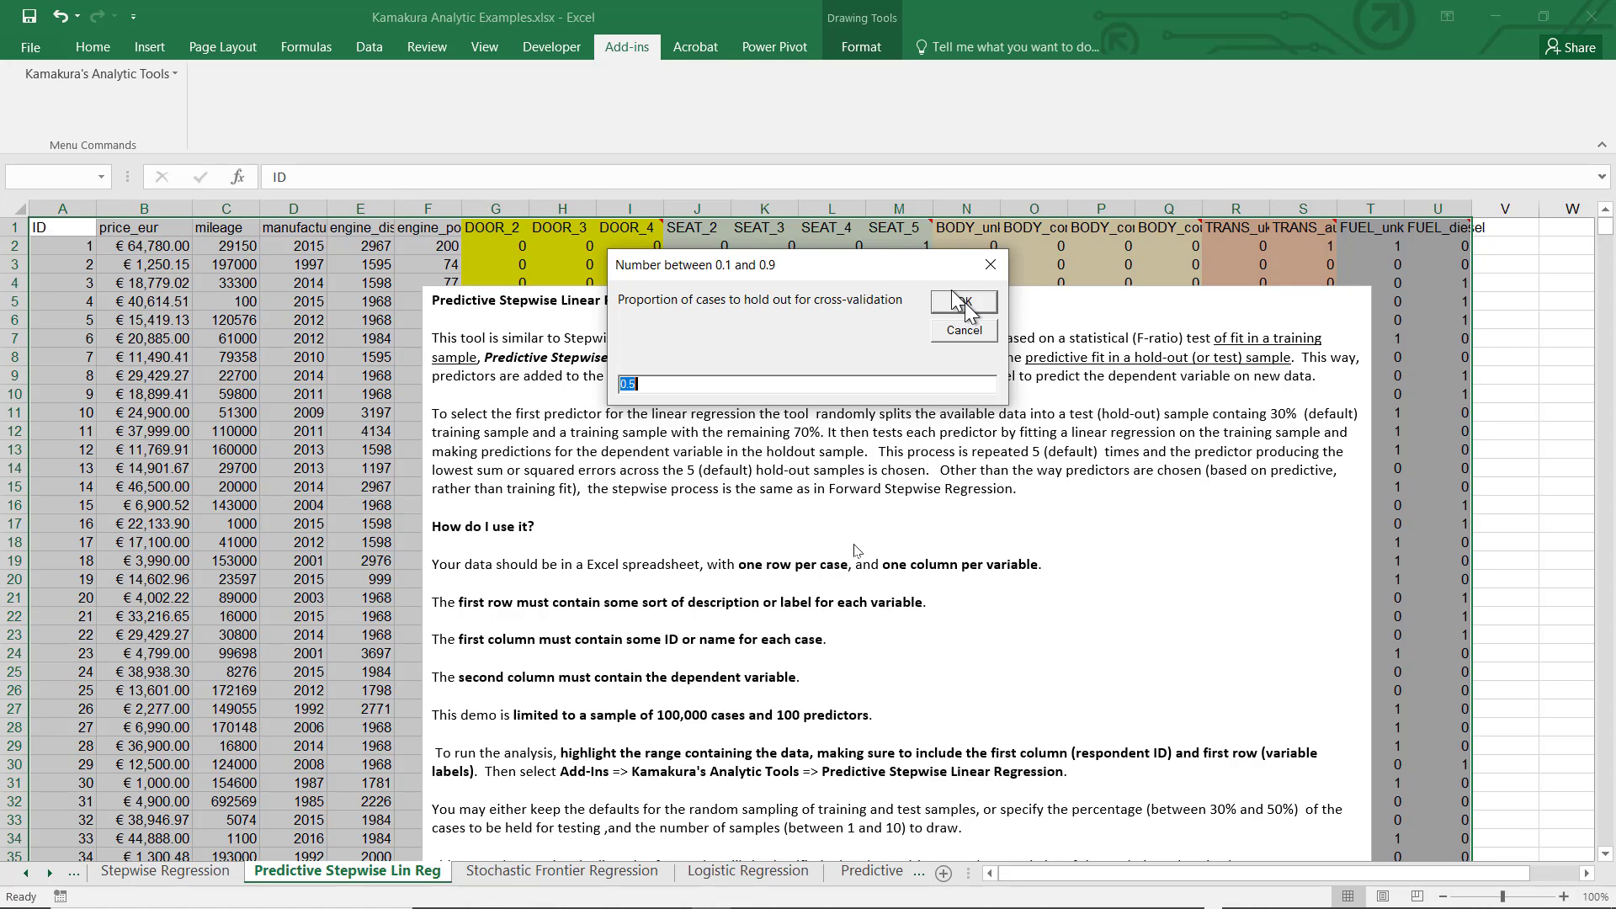
text(0.3)
click(965, 303)
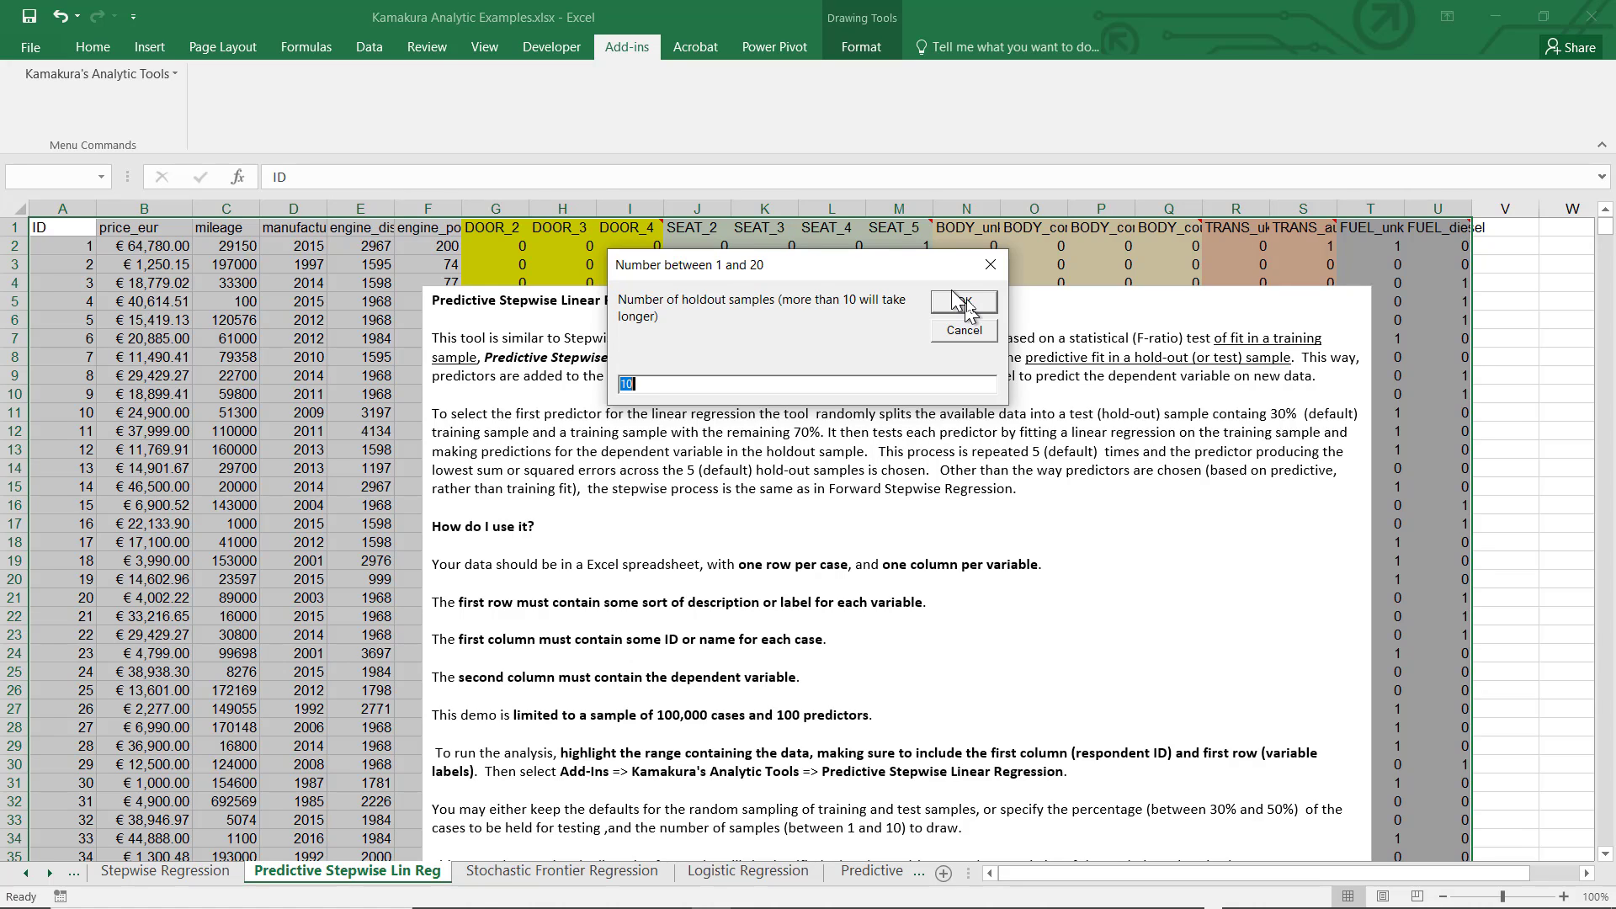
text(5)
click(962, 303)
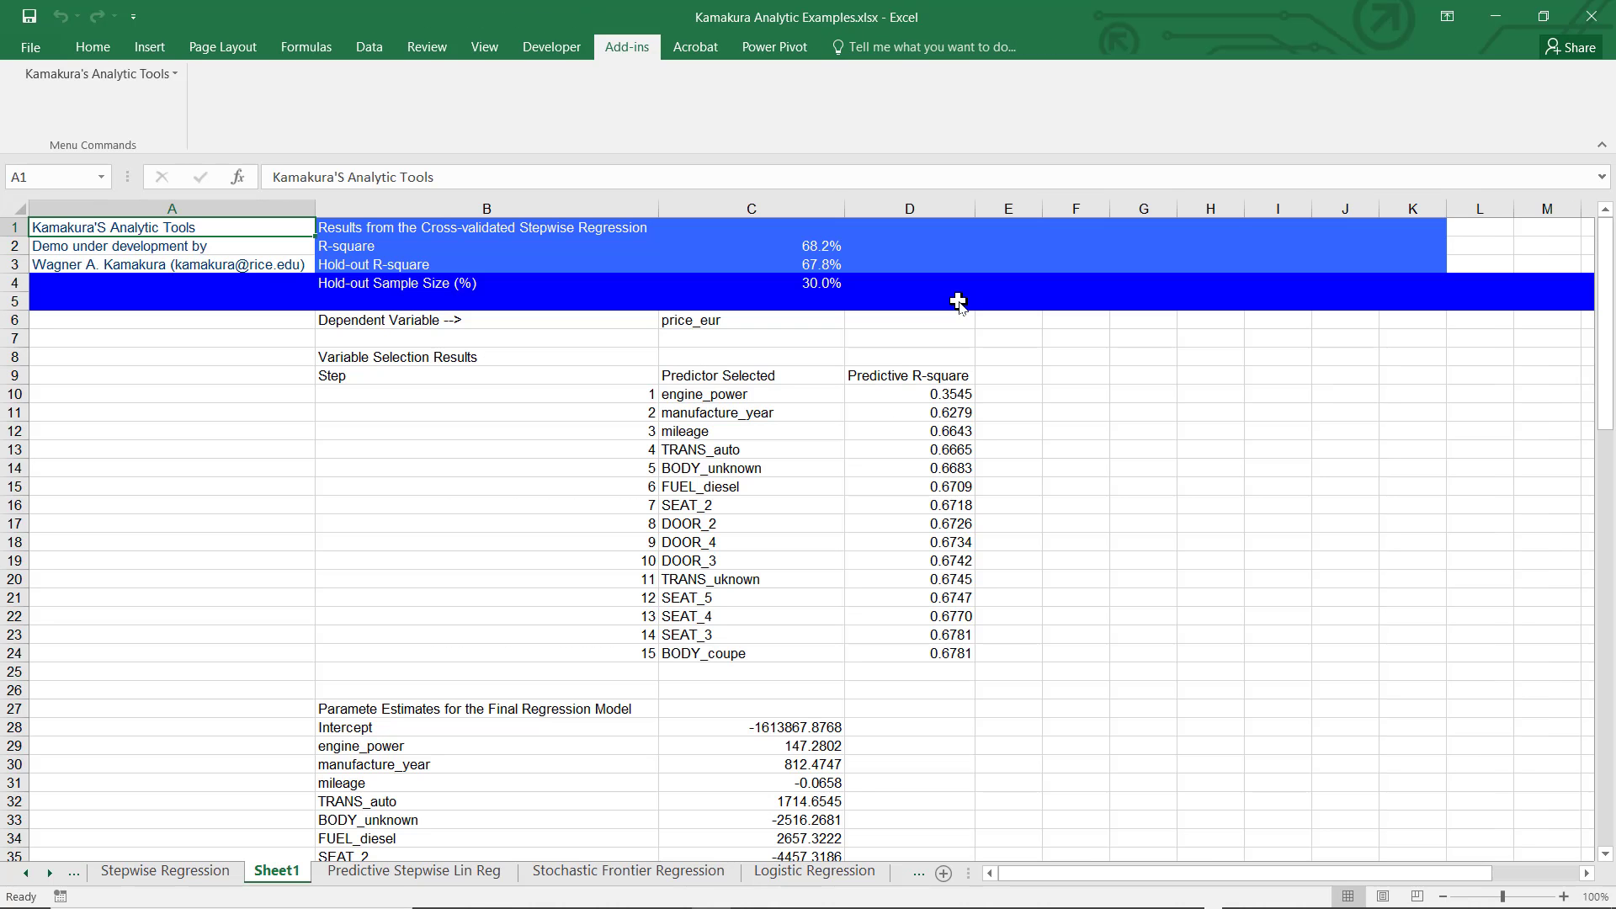
Step: Examine the R-square, hold-out R-square, hold-out sample size and the predictive R-square of each variable selection step
click(818, 244)
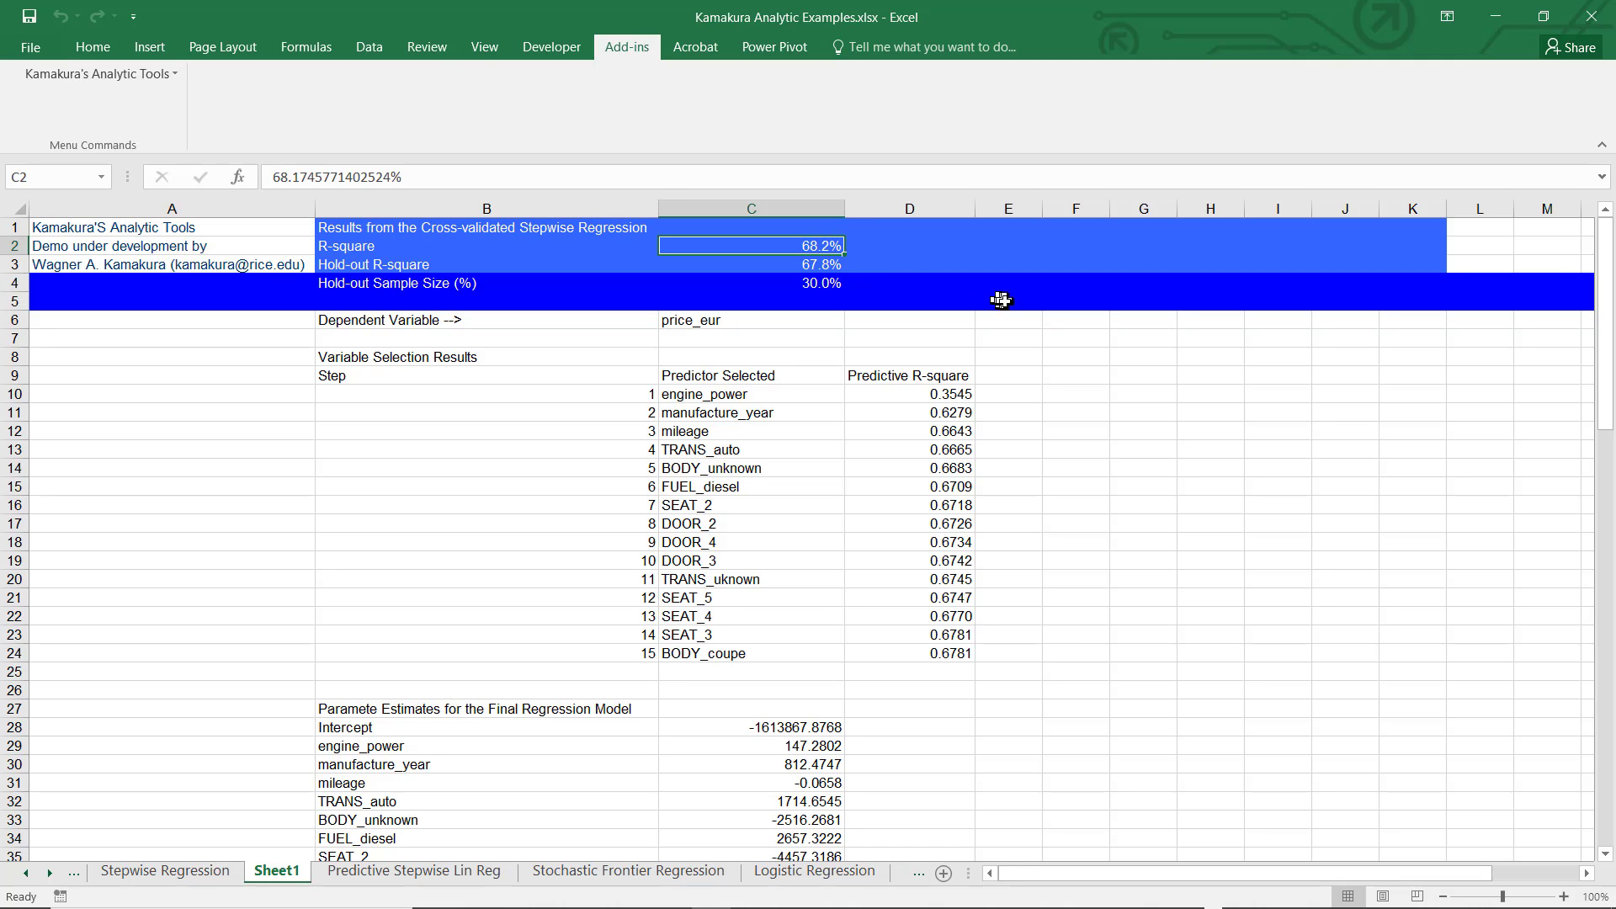
click(827, 261)
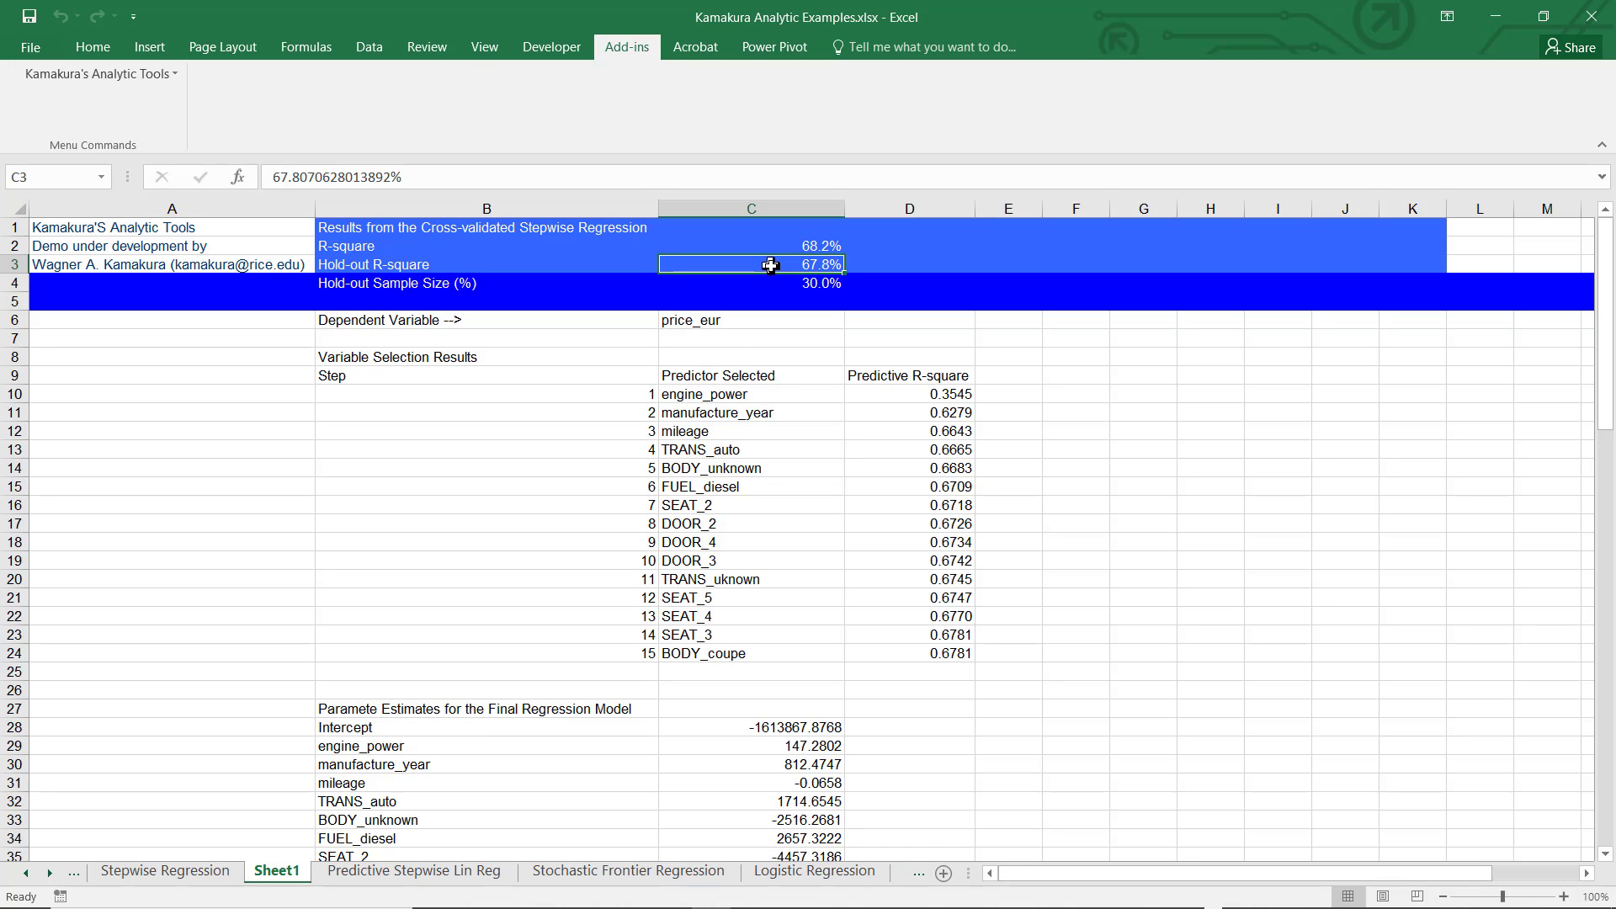
click(816, 286)
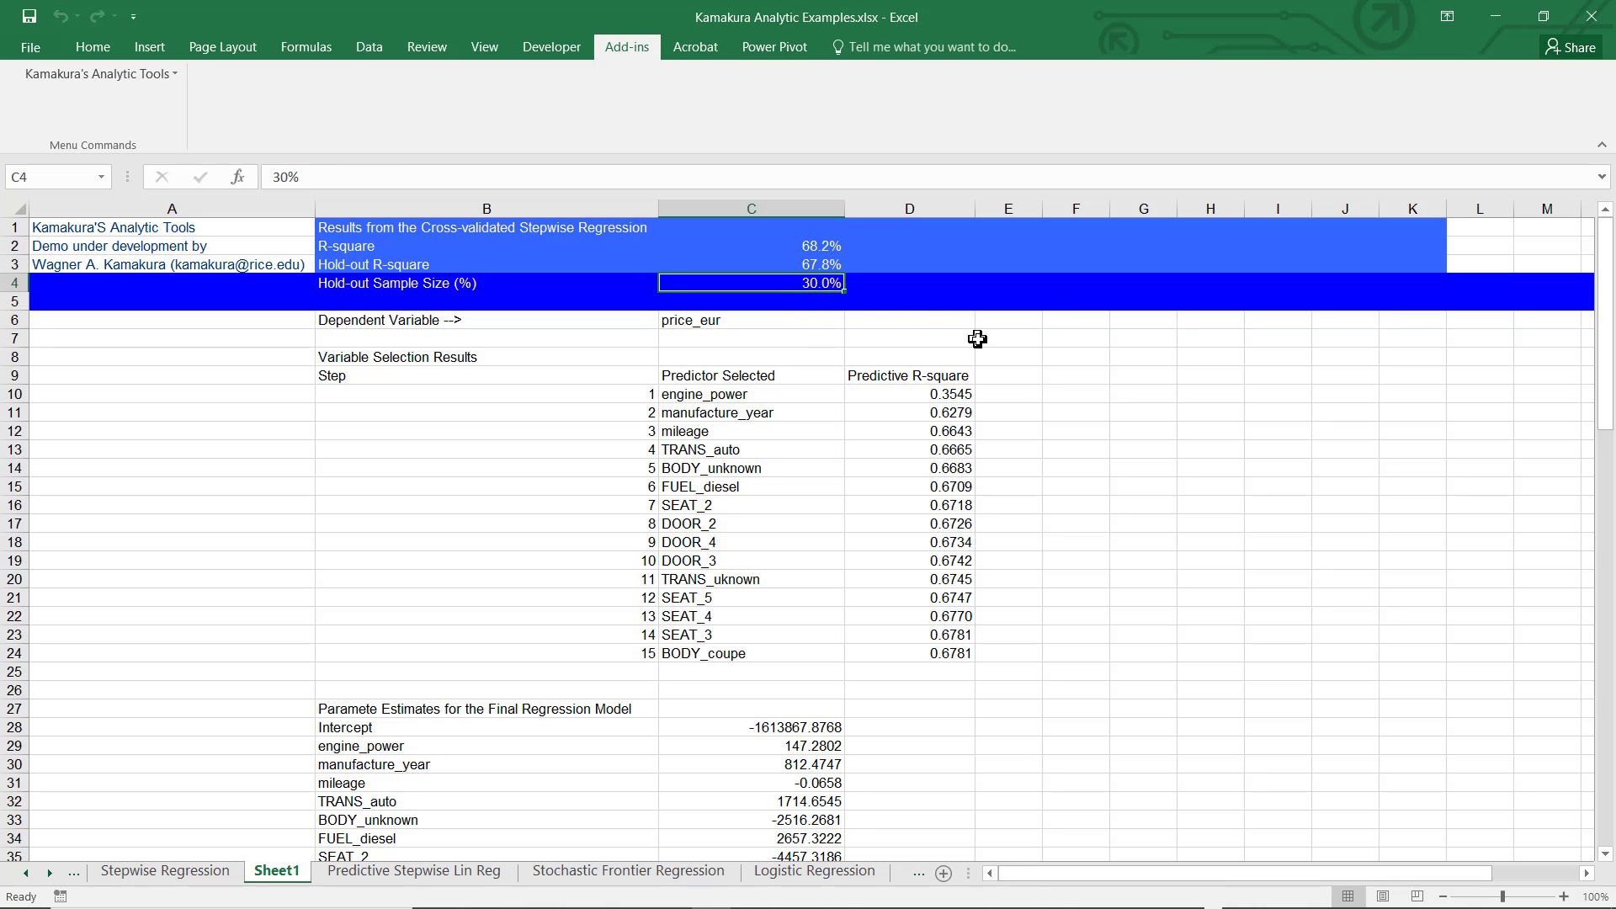
click(949, 396)
click(951, 505)
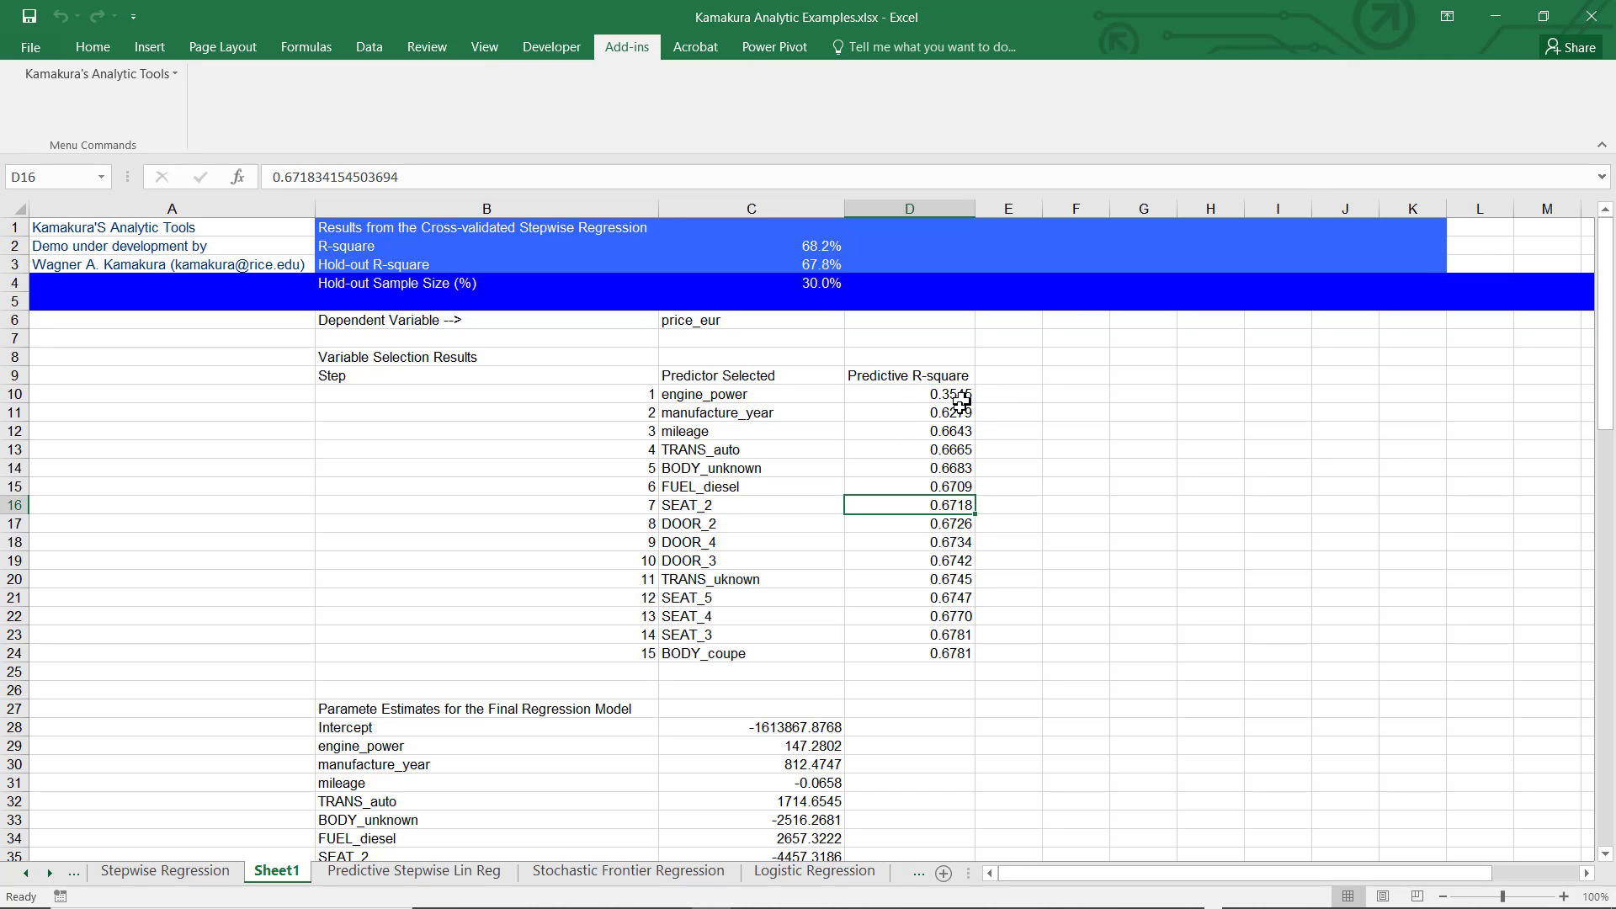
click(953, 394)
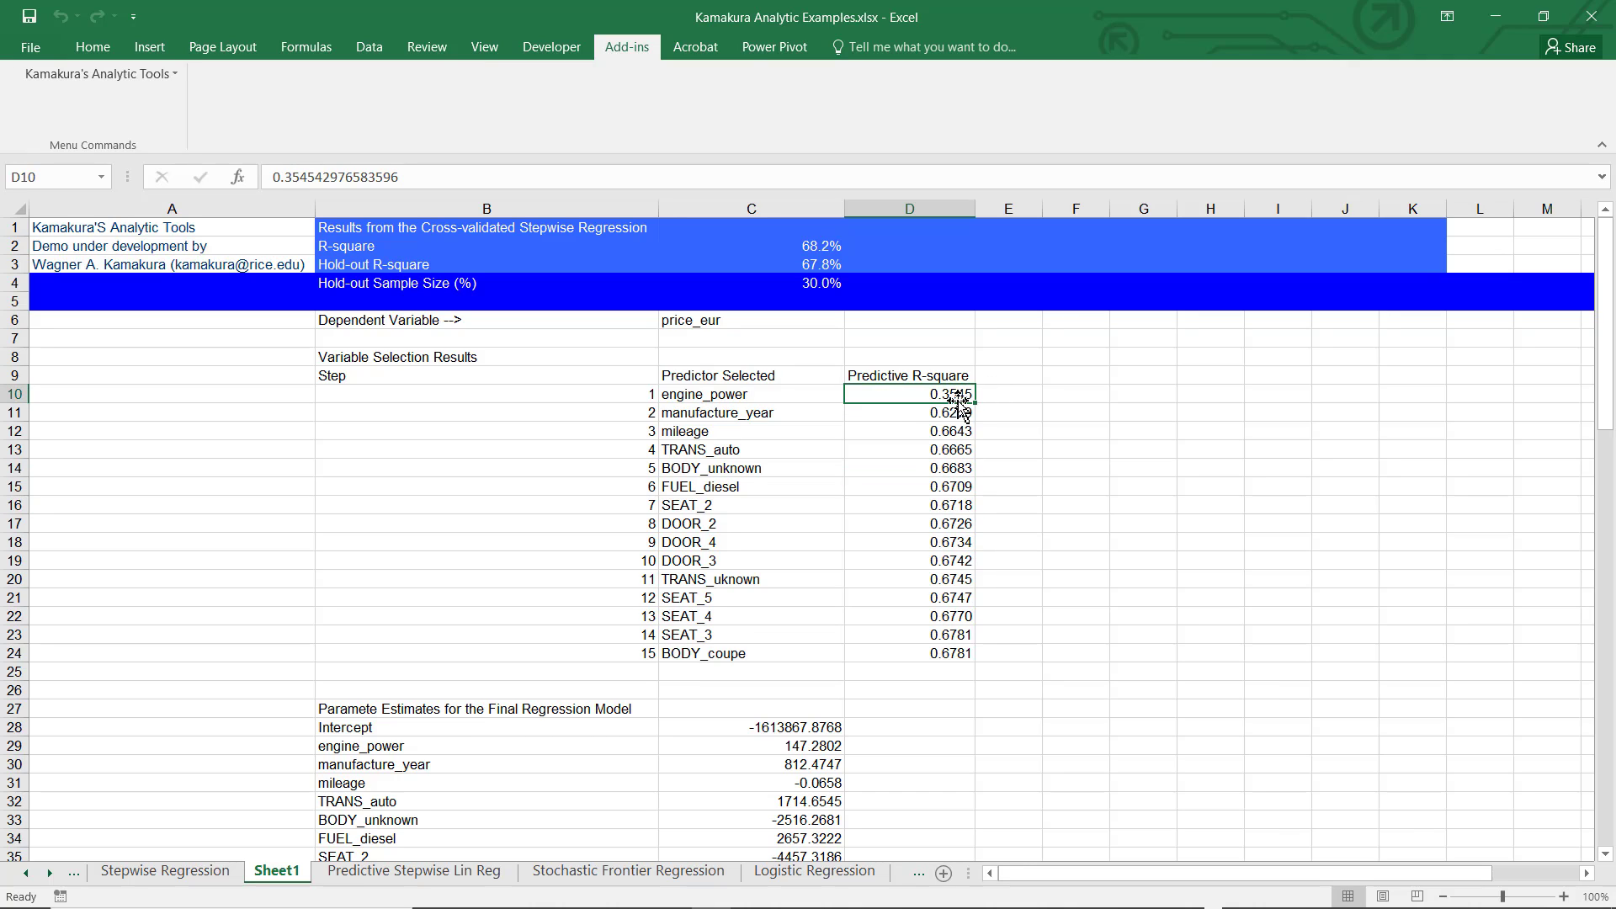
click(958, 412)
click(956, 431)
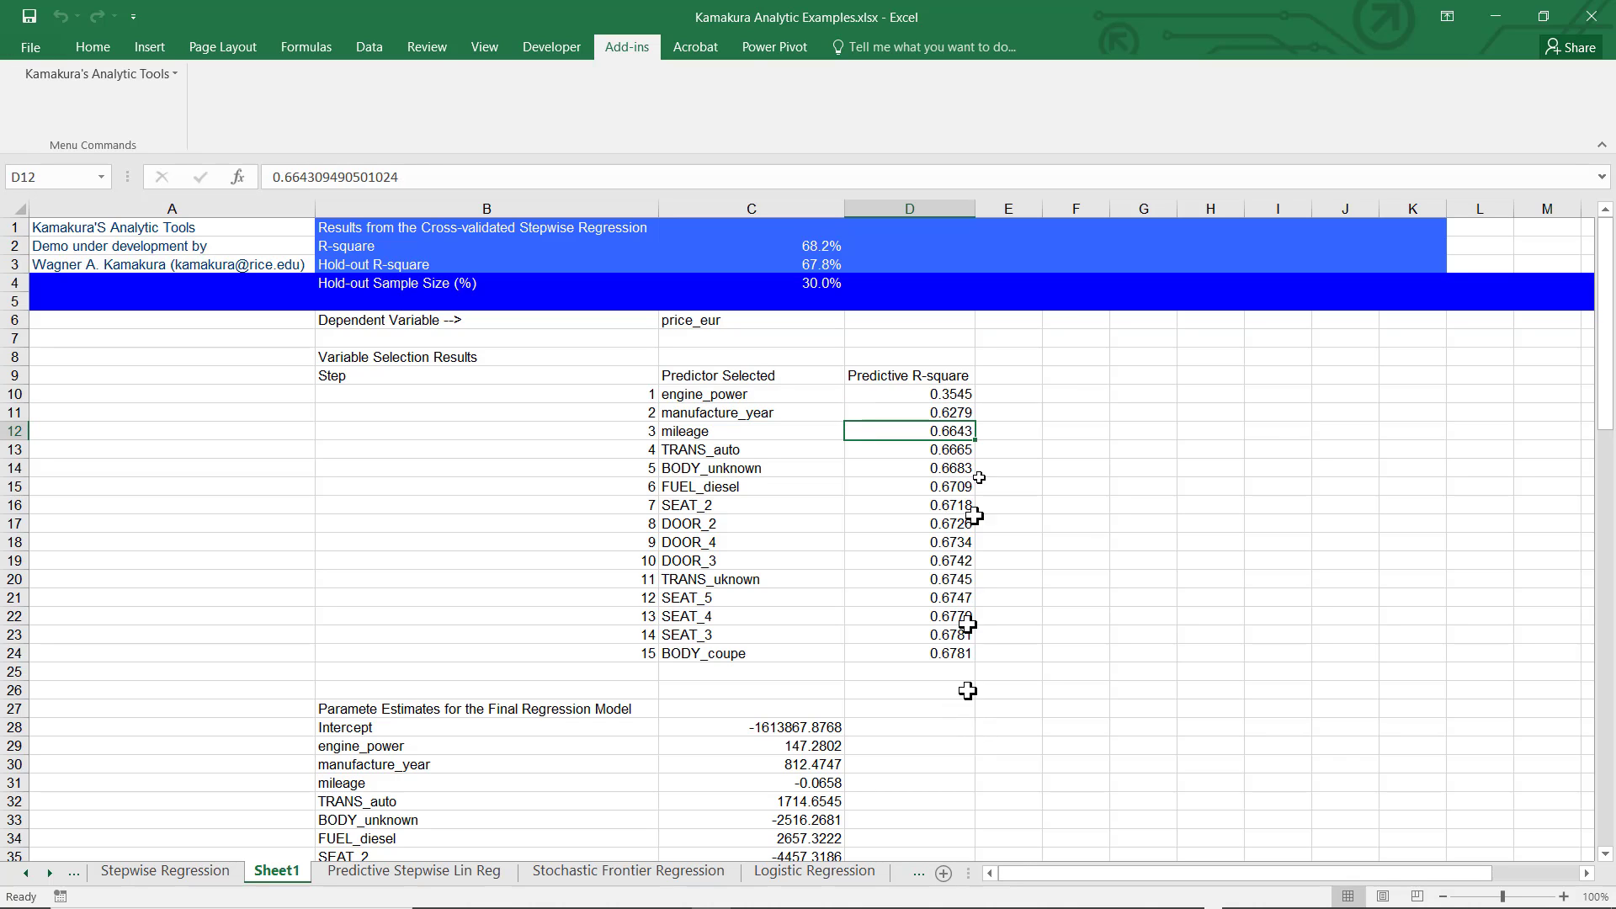
Step: Review the parameter estimates for the final regression model and return to the beginning of the results sheet
scroll(1018, 624, down, 5)
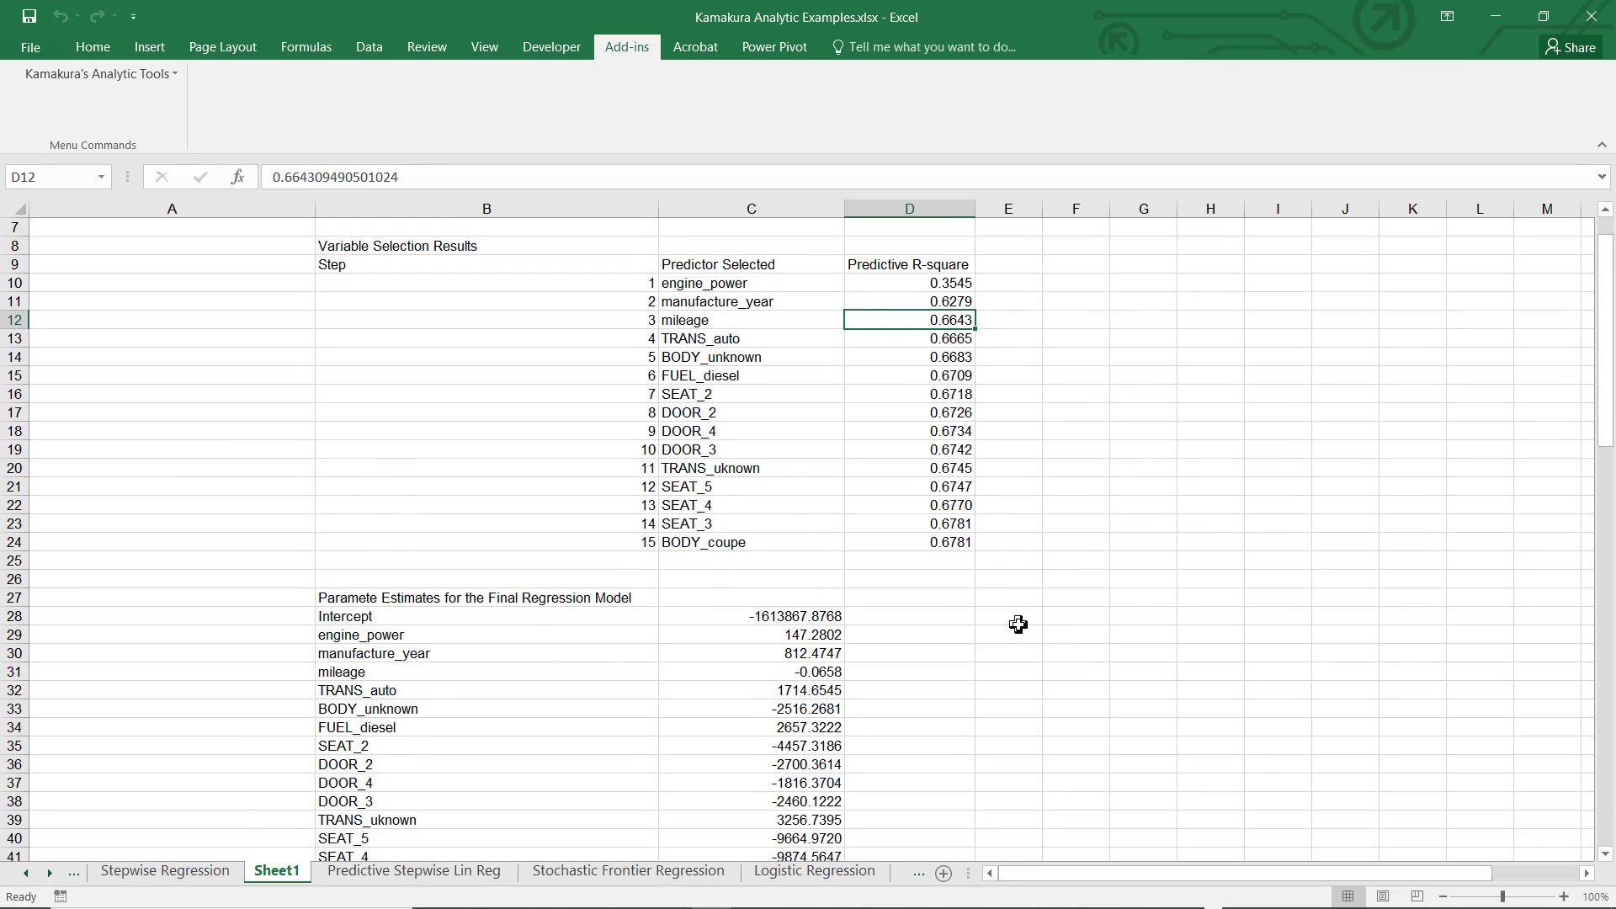
scroll(1018, 624, up, 1)
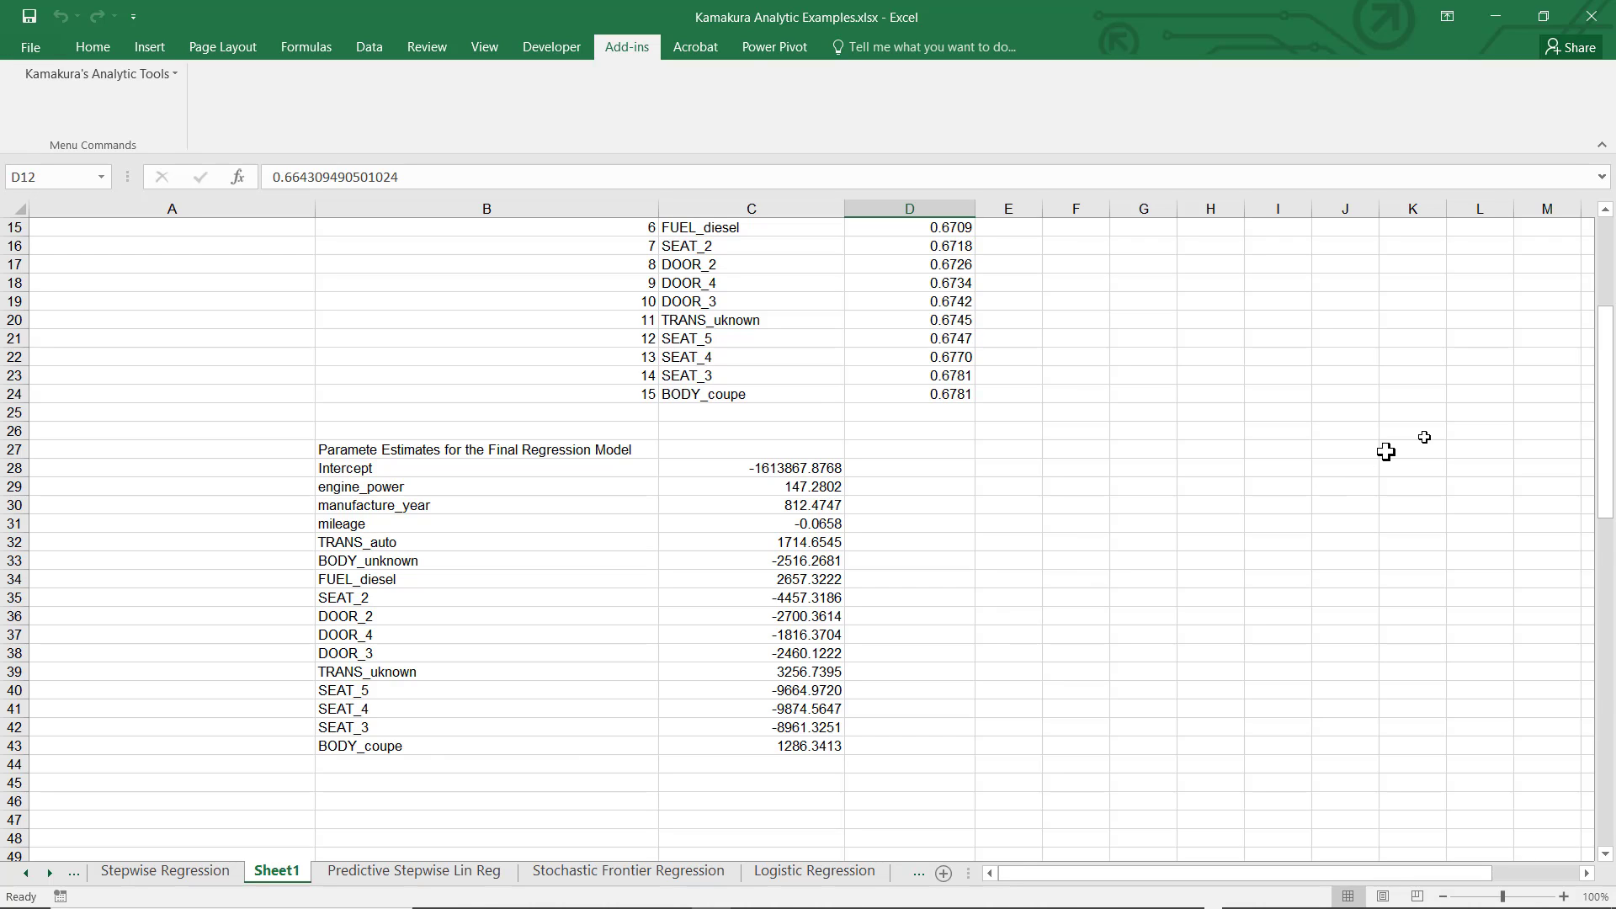
drag(1605, 371, 1606, 268)
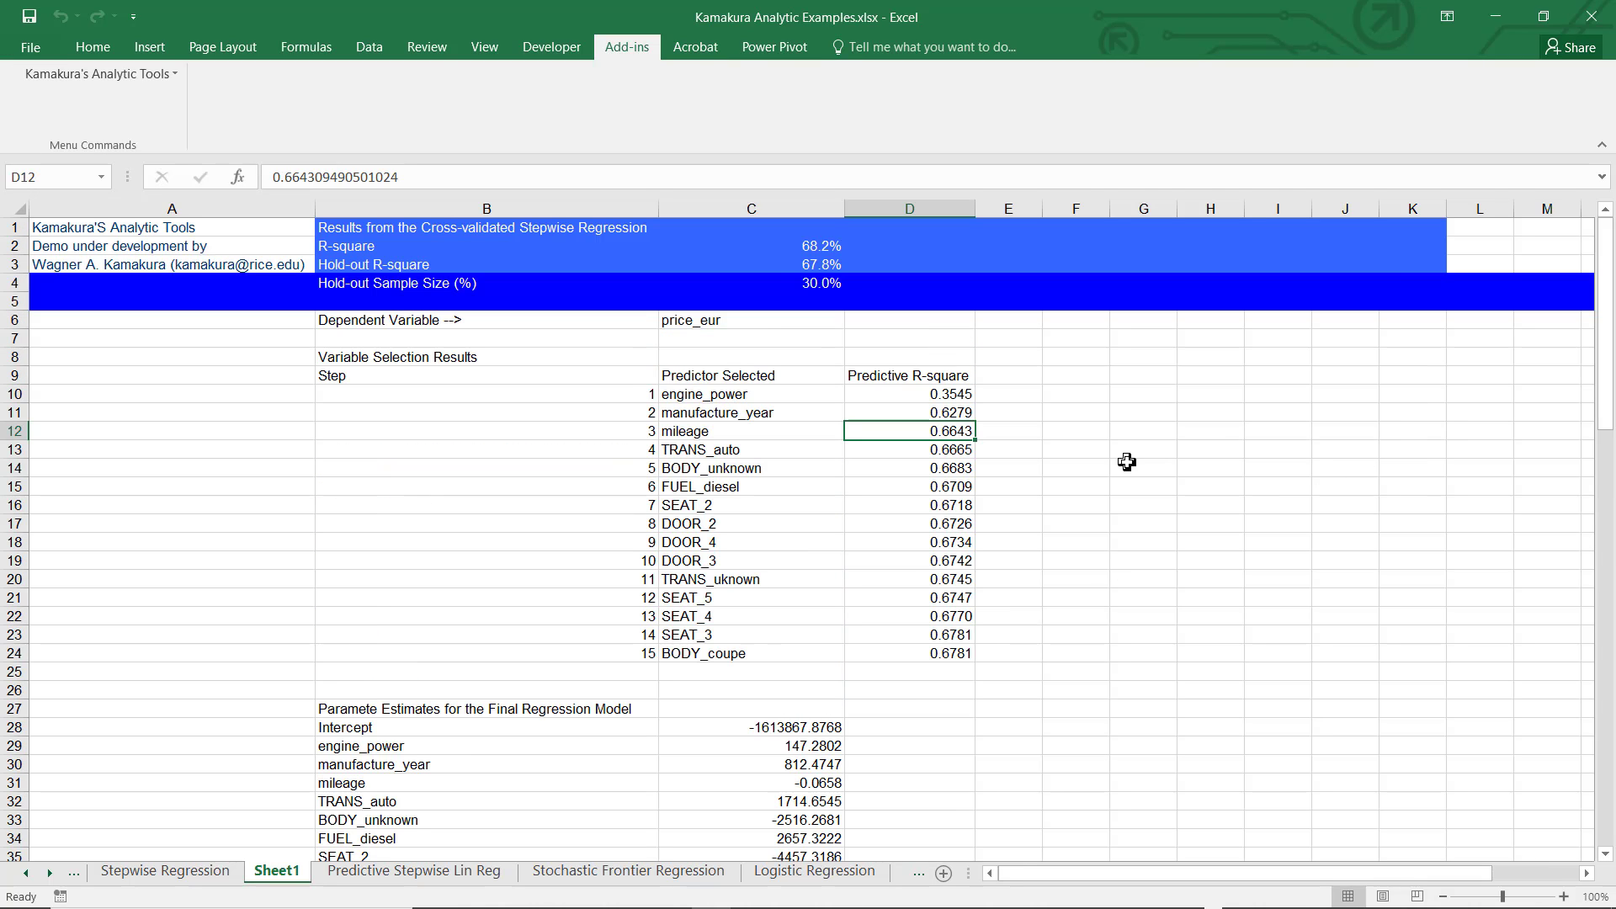